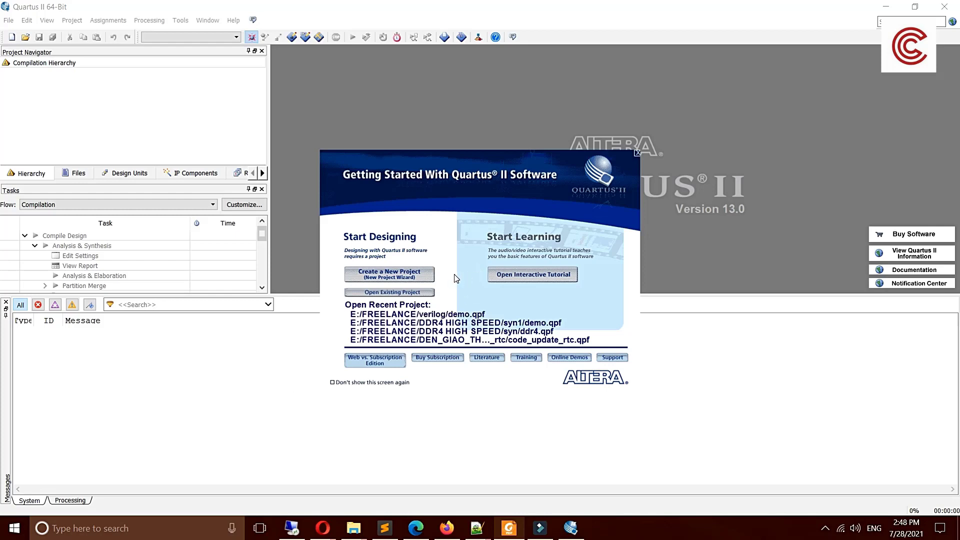
# - Start a new project with the New Project Wizard and open the folder chooser for its working directory
pyautogui.click(404, 274)
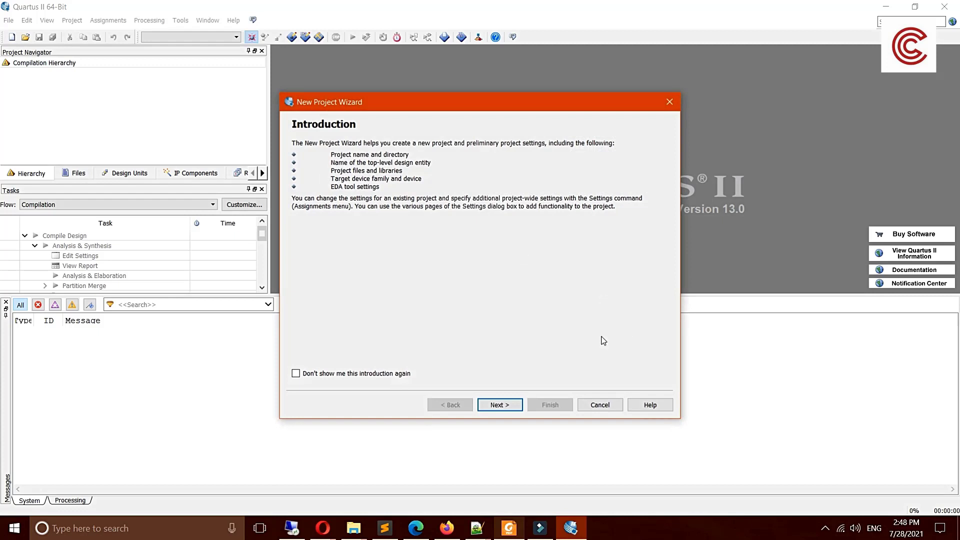
pyautogui.click(518, 411)
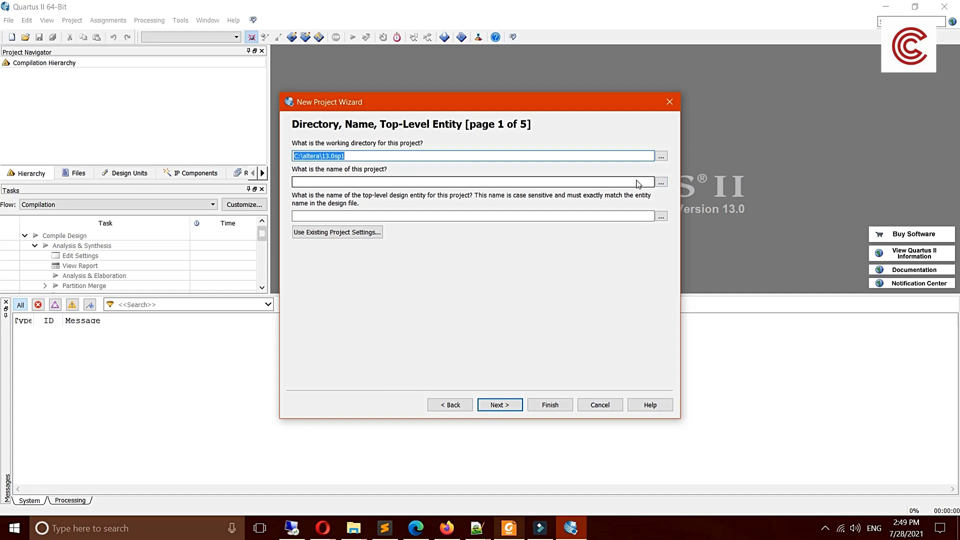
pyautogui.click(661, 156)
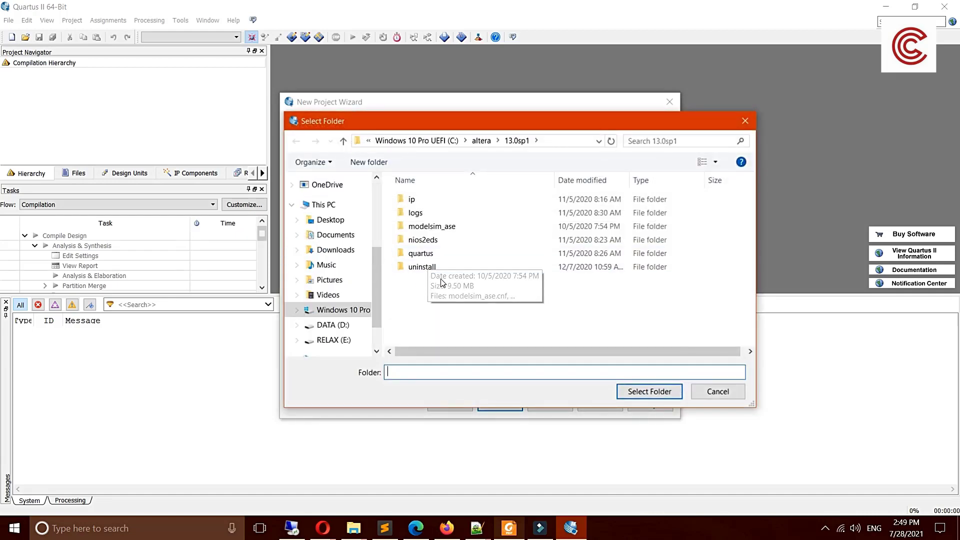
# - Browse to the FREELANCE folder on the RELAX (E:) drive for the project's working directory
pyautogui.click(331, 325)
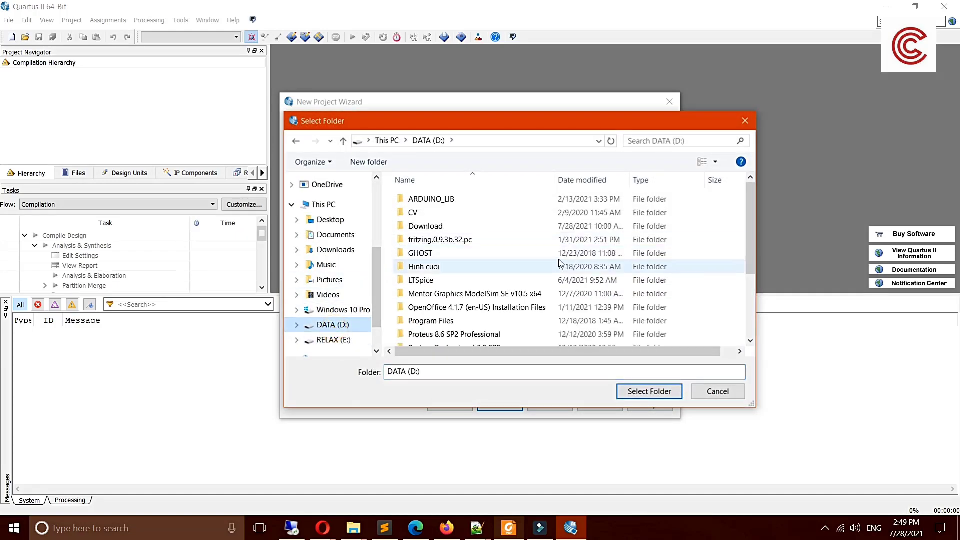
pyautogui.scroll(3, 546, 258)
pyautogui.scroll(-3, 542, 254)
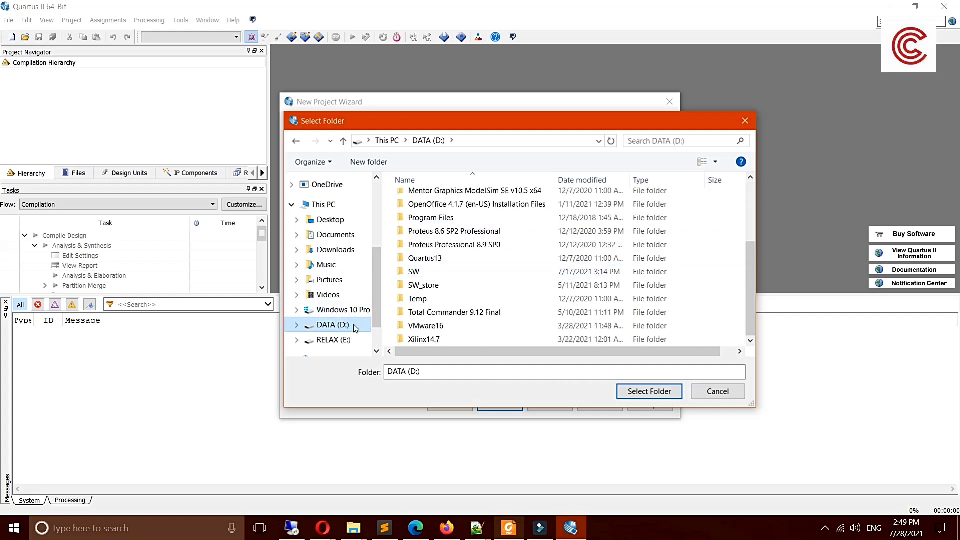
pyautogui.click(339, 342)
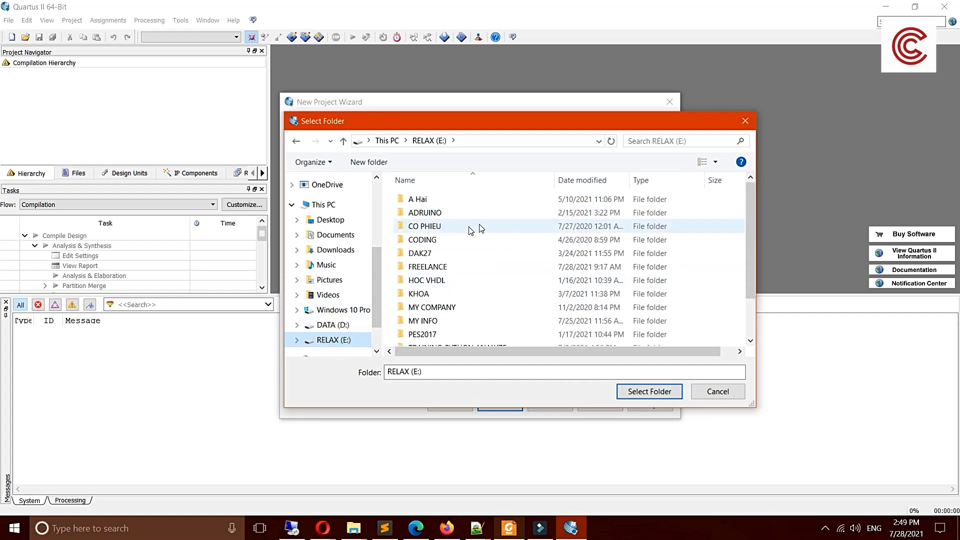
pyautogui.click(438, 268)
pyautogui.doubleClick(438, 268)
pyautogui.scroll(-3, 625, 235)
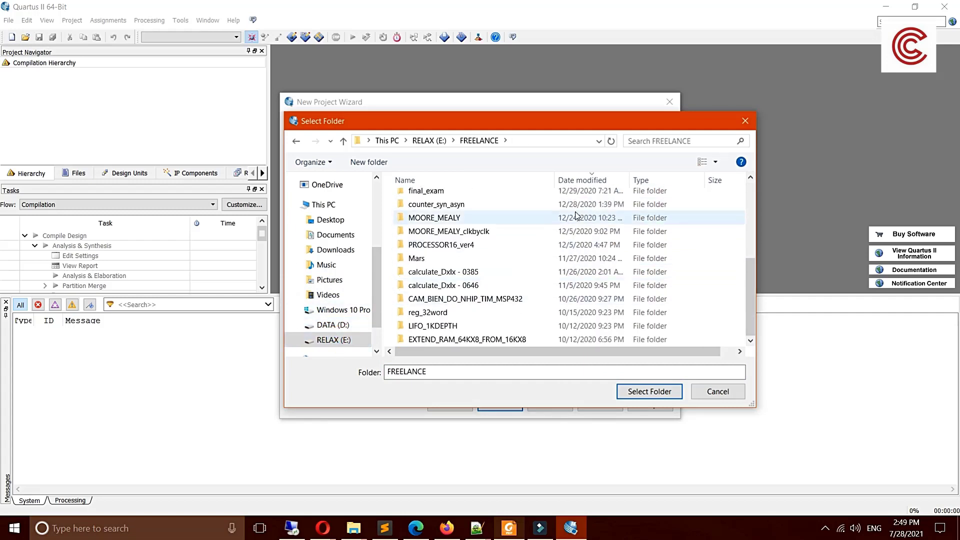
pyautogui.scroll(3, 550, 235)
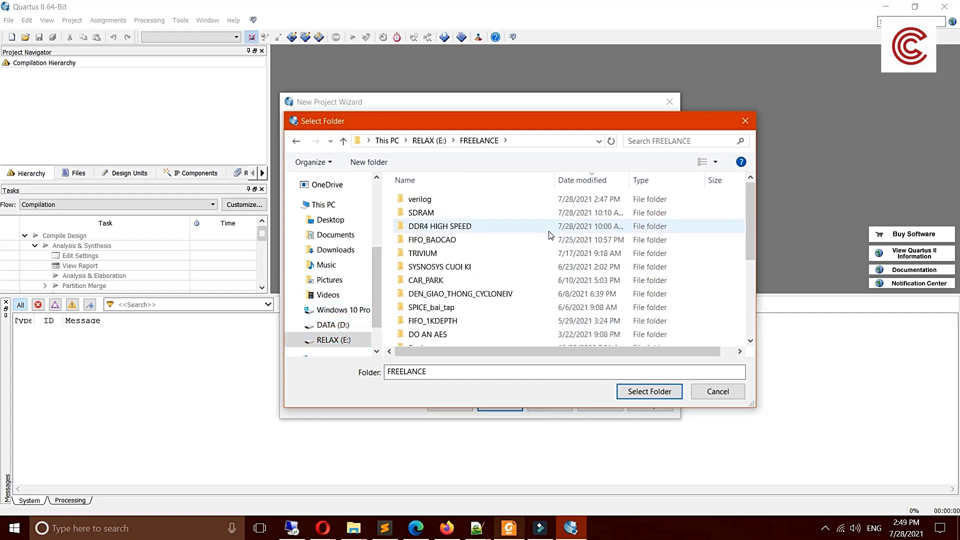
pyautogui.rightClick(731, 271)
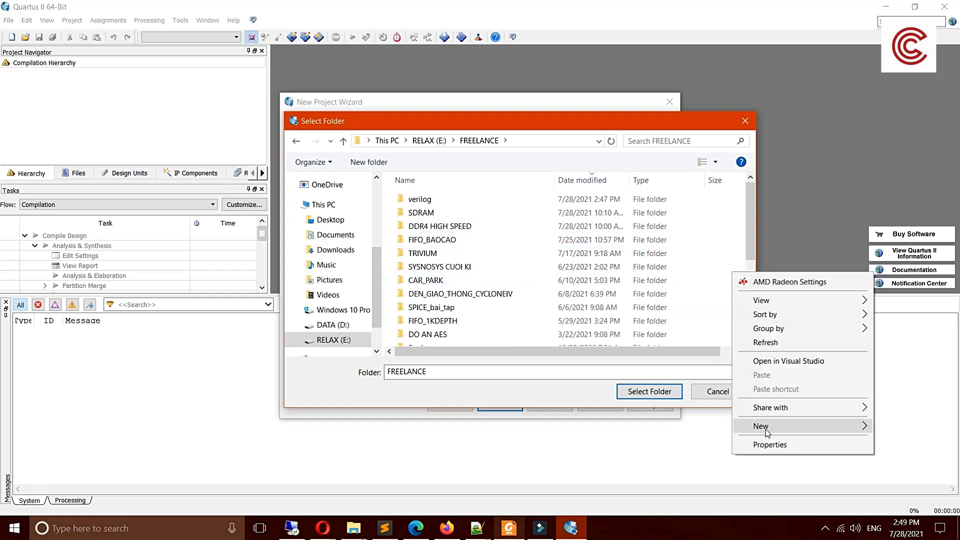
pyautogui.click(708, 306)
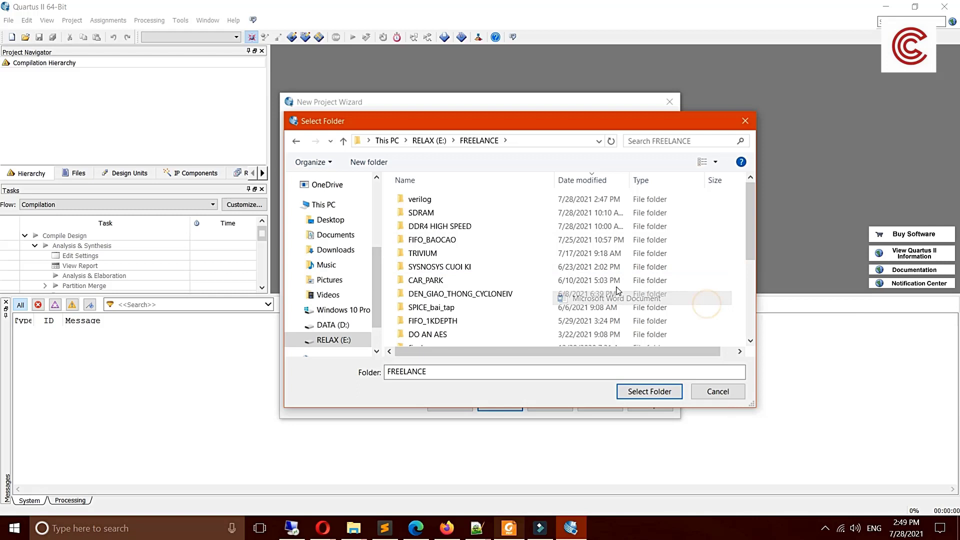
pyautogui.scroll(5, 470, 300)
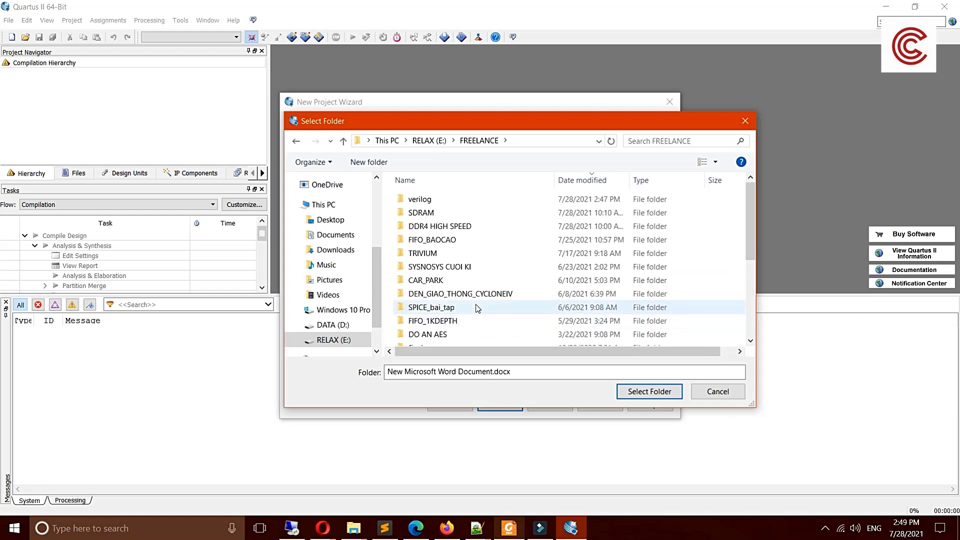
# - Create a folder named demo inside FIFO_BAOCAO and choose it as the project's working directory
pyautogui.doubleClick(471, 240)
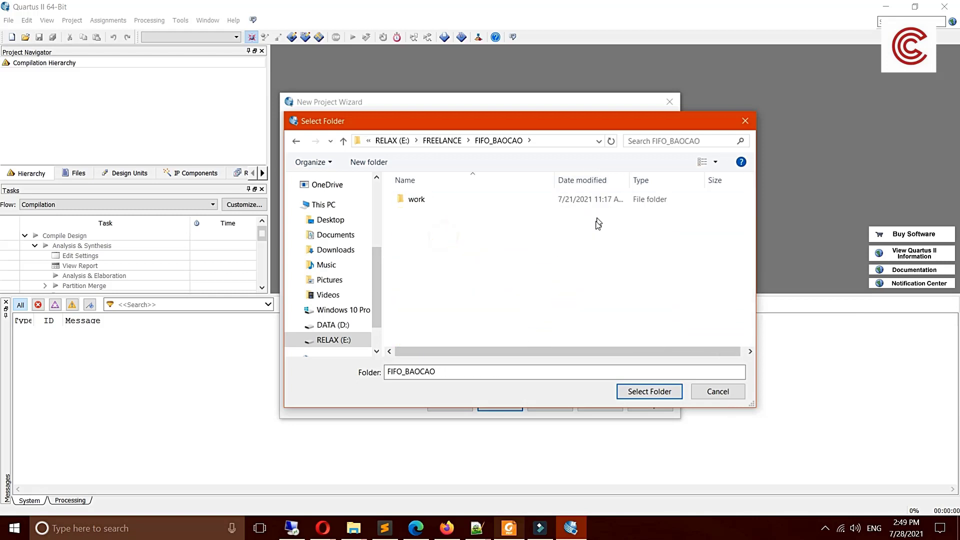
pyautogui.rightClick(472, 245)
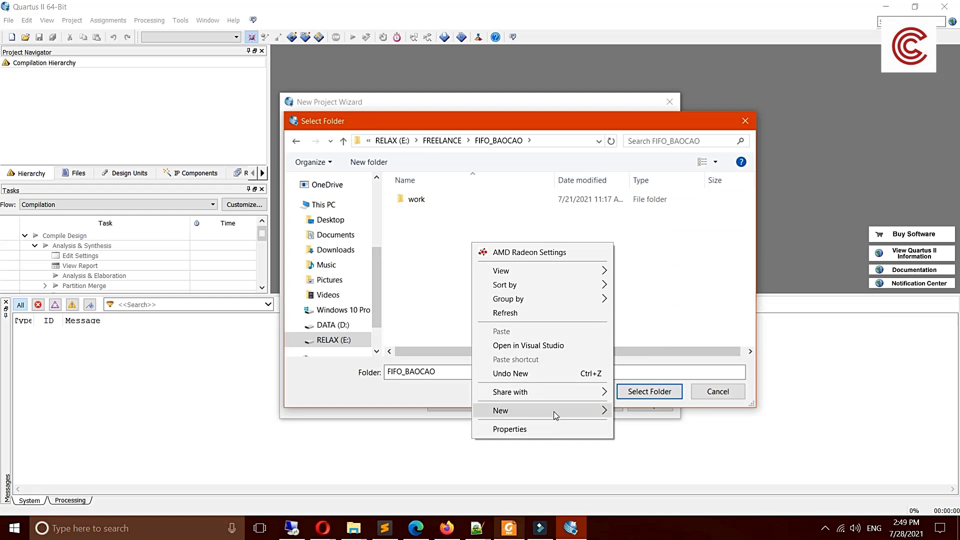
pyautogui.moveTo(553, 410)
pyautogui.click(627, 223)
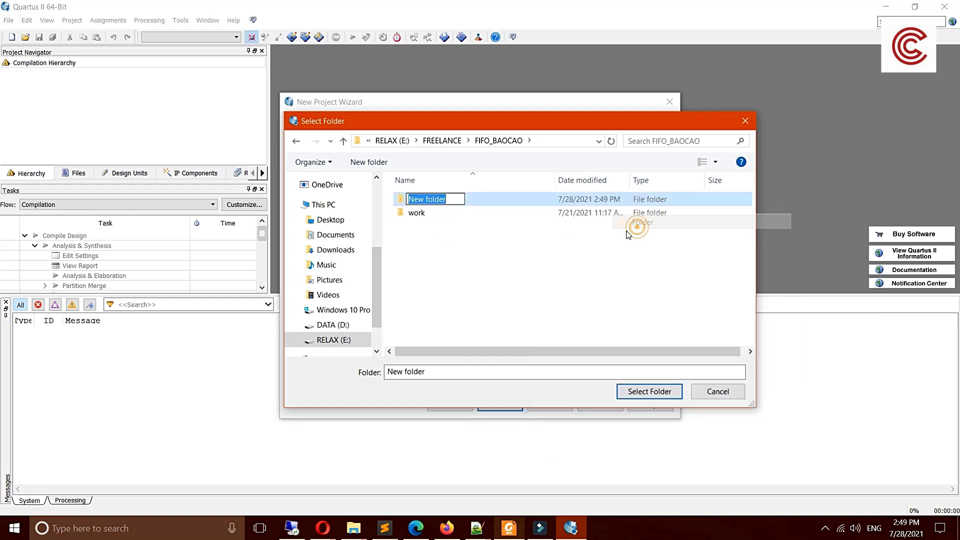
pyautogui.write('de')
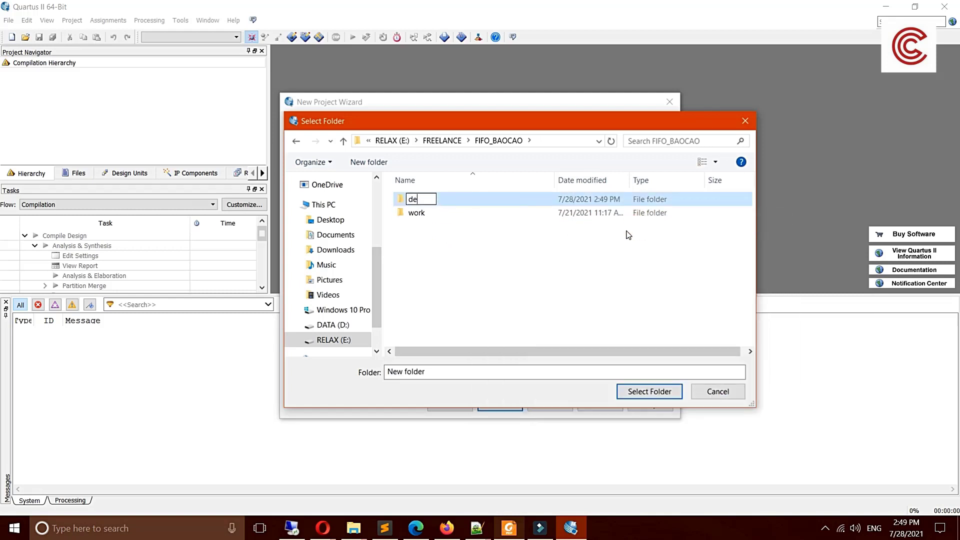
pyautogui.write('mo')
pyautogui.press('Return')
pyautogui.press('Return')
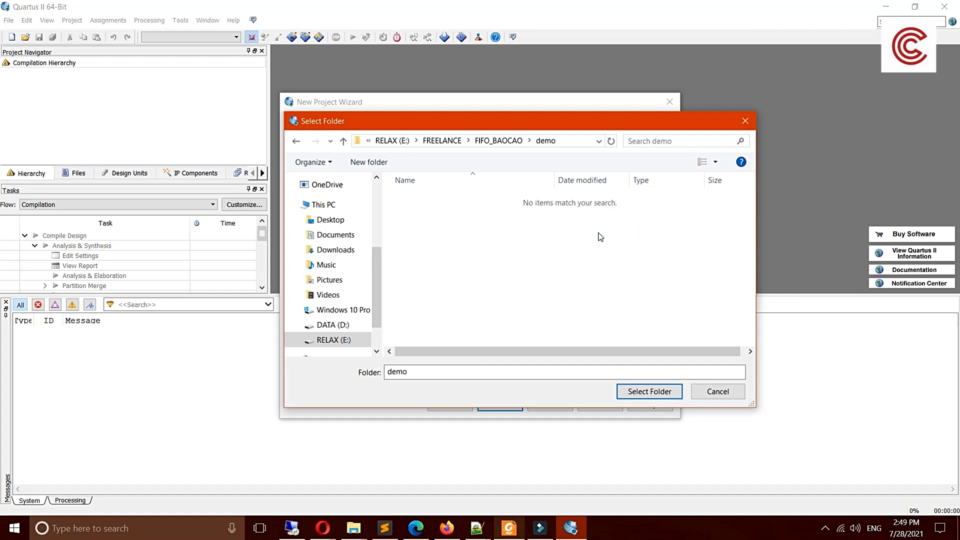
pyautogui.click(649, 391)
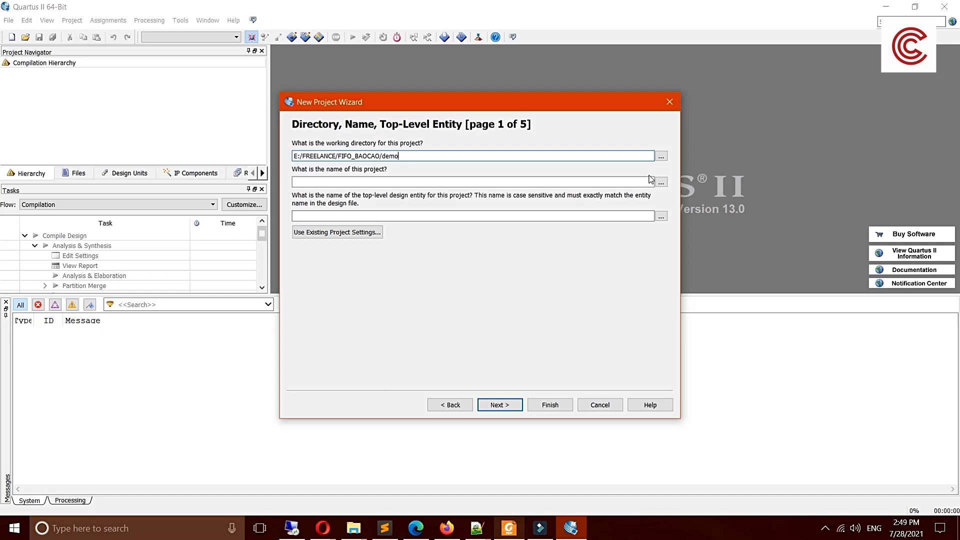
# - Name the project and its top-level entity demo and continue to adding design files
pyautogui.click(443, 183)
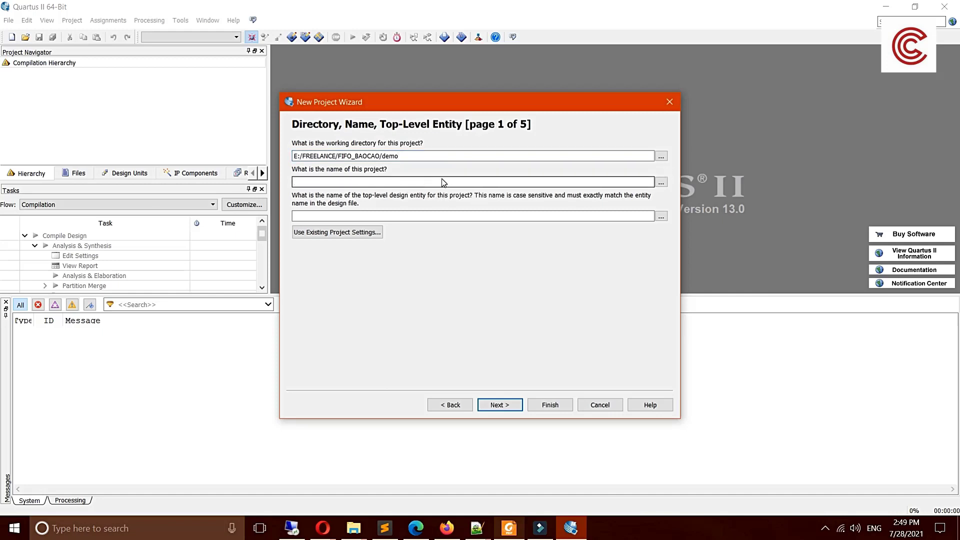
pyautogui.write('demo')
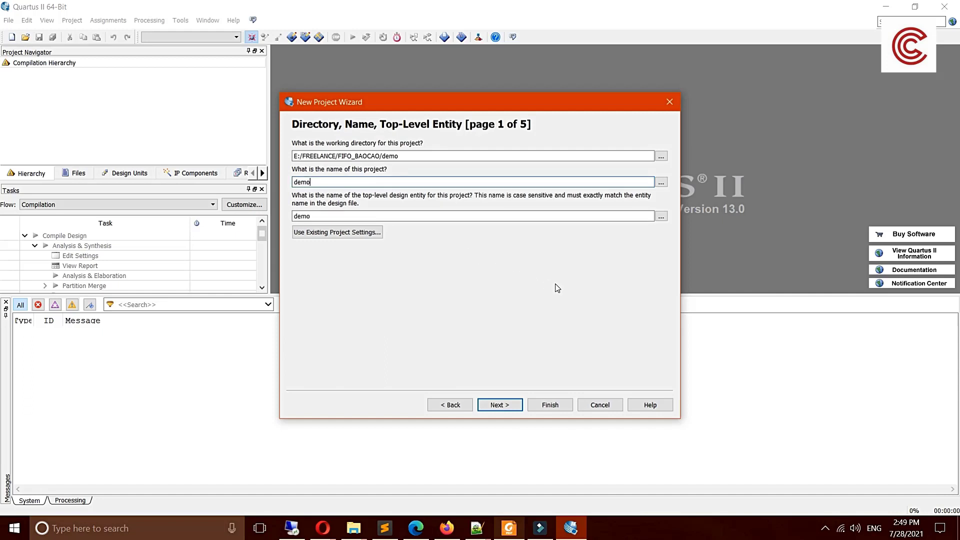
pyautogui.click(497, 403)
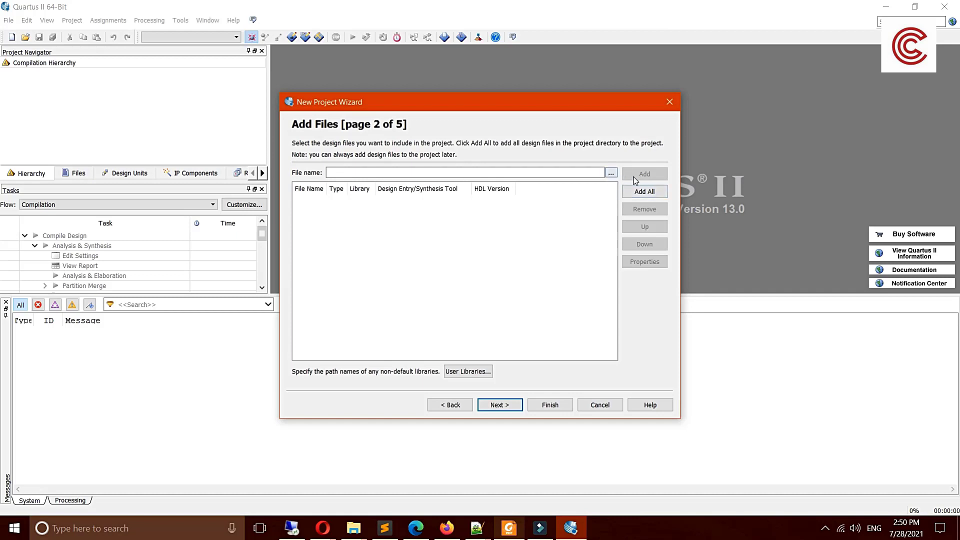
# - Browse for a design file in the E:/FREELANCE/FIFO_BAOCAO folder
pyautogui.click(611, 173)
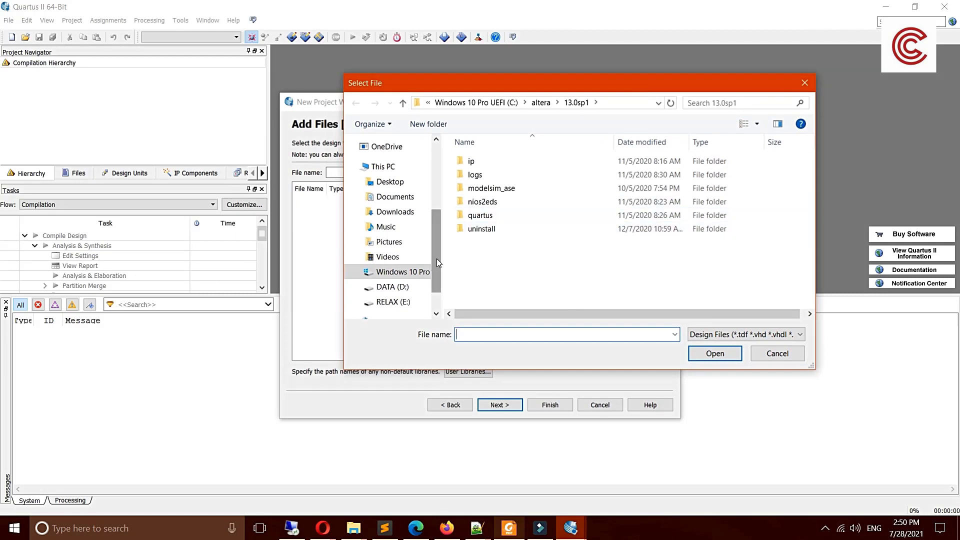
pyautogui.moveTo(437, 259); pyautogui.dragTo(434, 278)
pyautogui.click(405, 261)
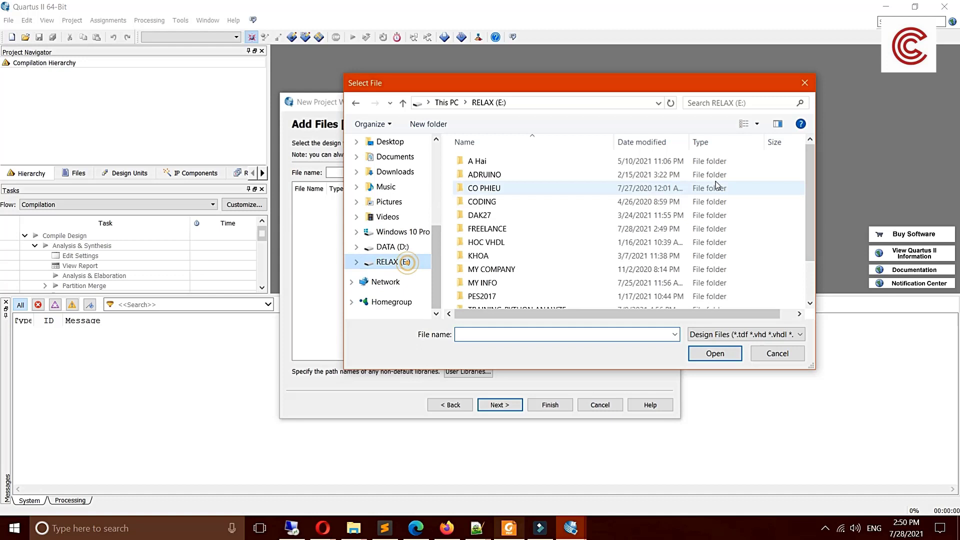
pyautogui.scroll(-1, 595, 214)
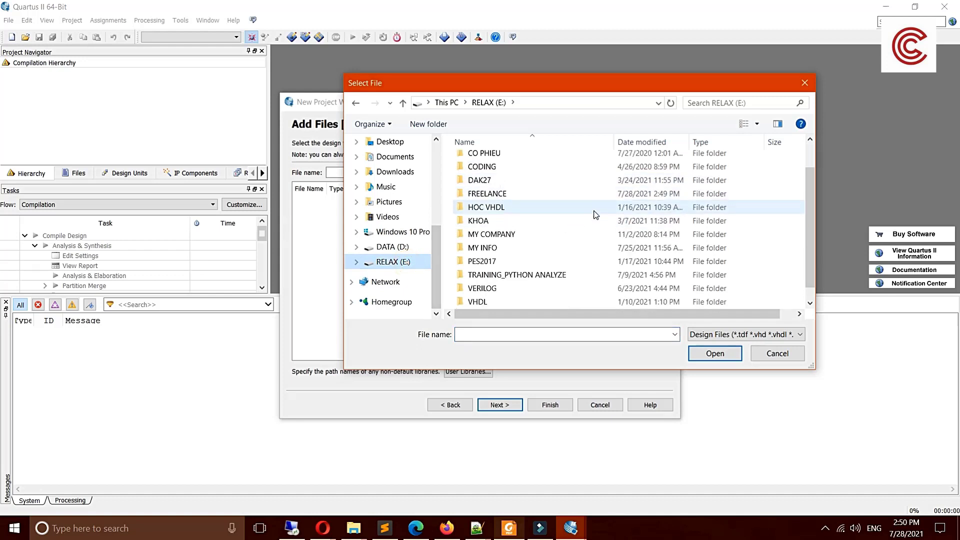
pyautogui.scroll(1, 595, 214)
pyautogui.doubleClick(574, 220)
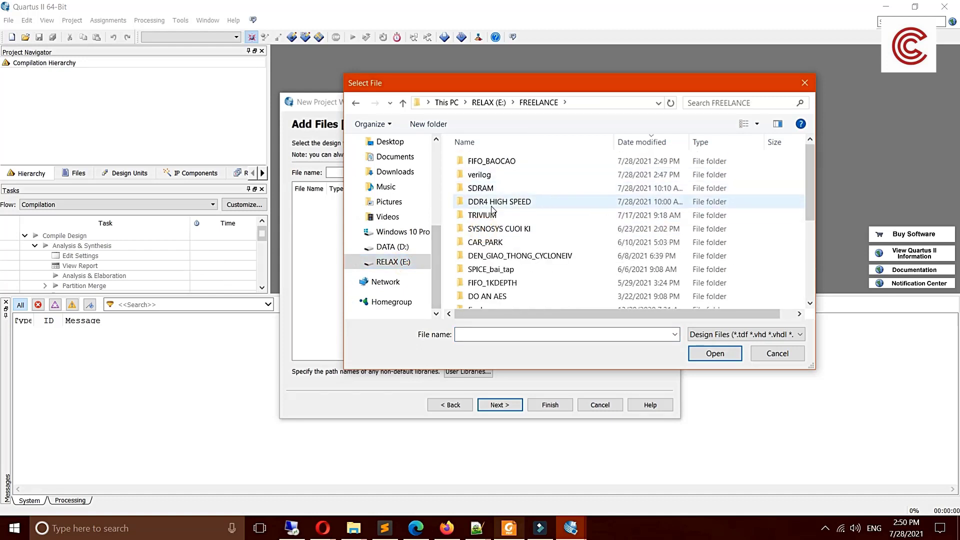
pyautogui.click(526, 164)
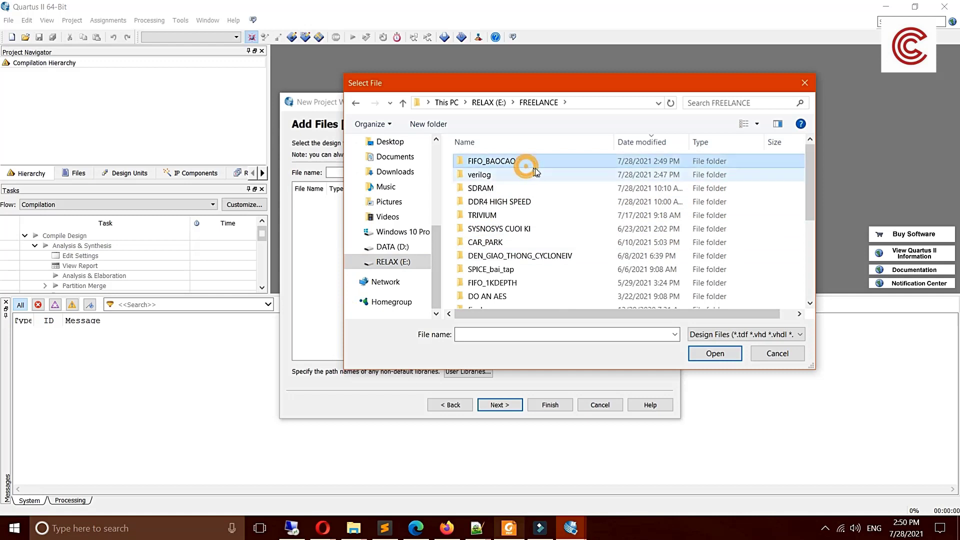
pyautogui.doubleClick(507, 163)
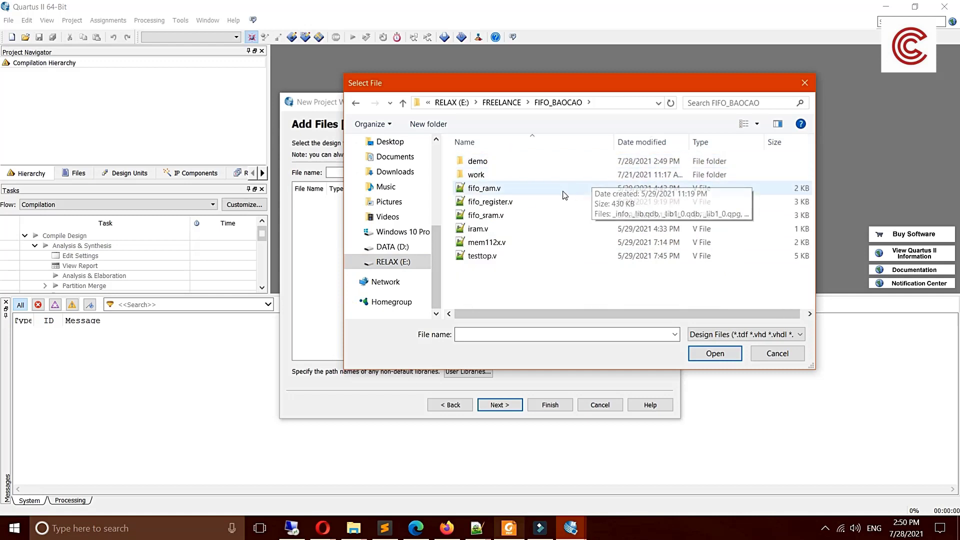
# - Add the Verilog file fifo_register.v to the project and continue to the family and device settings
pyautogui.click(528, 202)
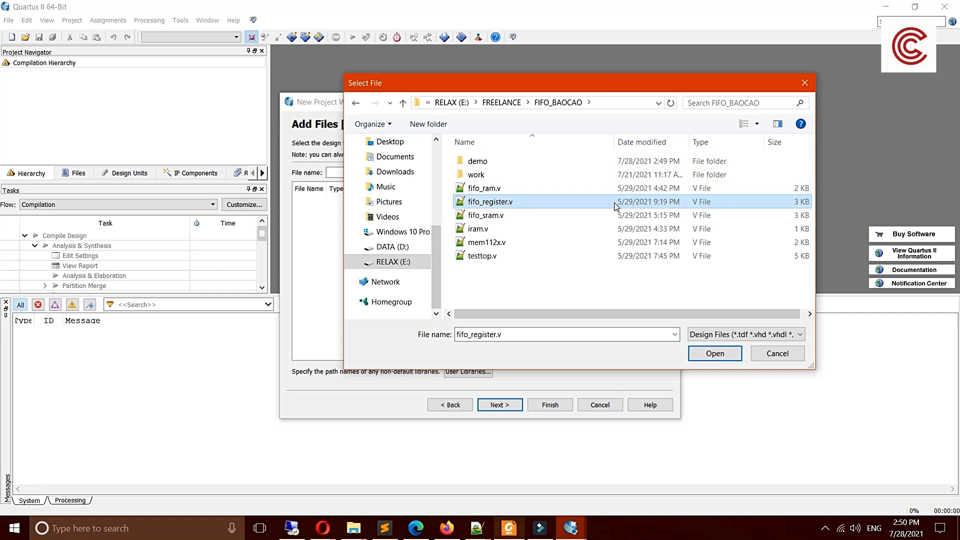
pyautogui.doubleClick(509, 202)
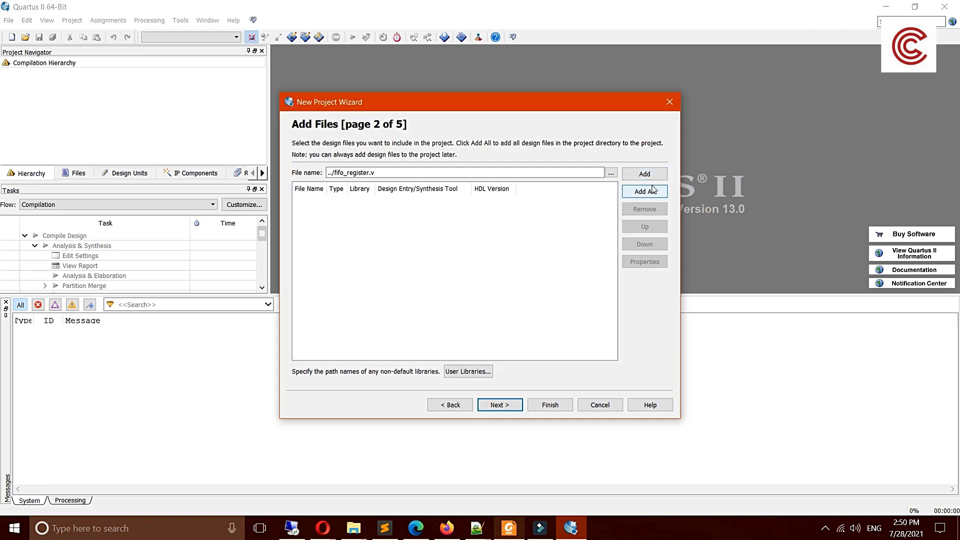
pyautogui.click(644, 192)
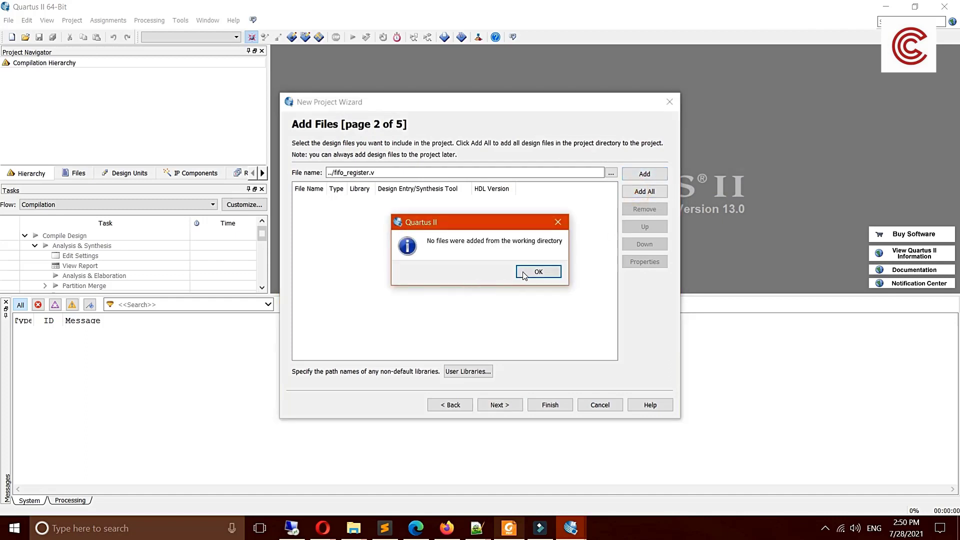
pyautogui.click(532, 272)
pyautogui.click(641, 174)
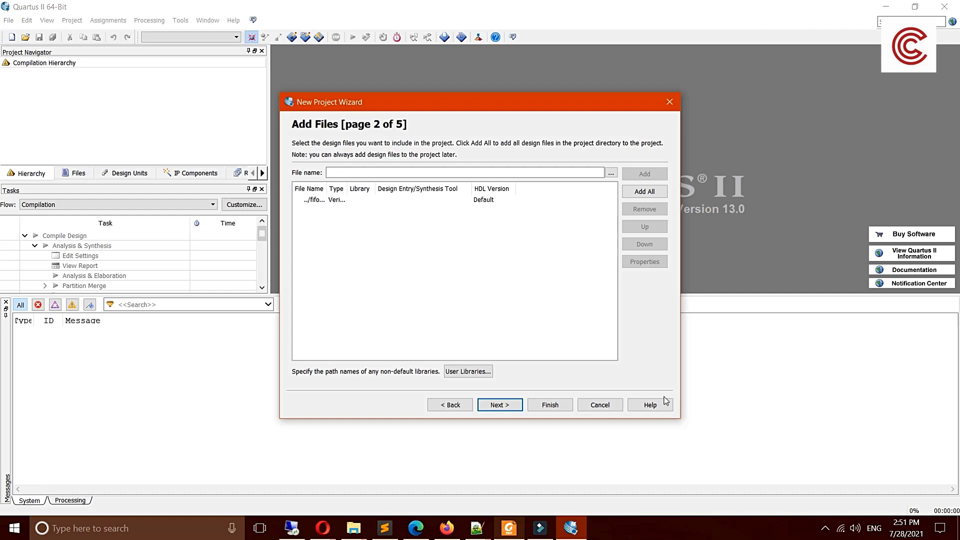
pyautogui.click(500, 405)
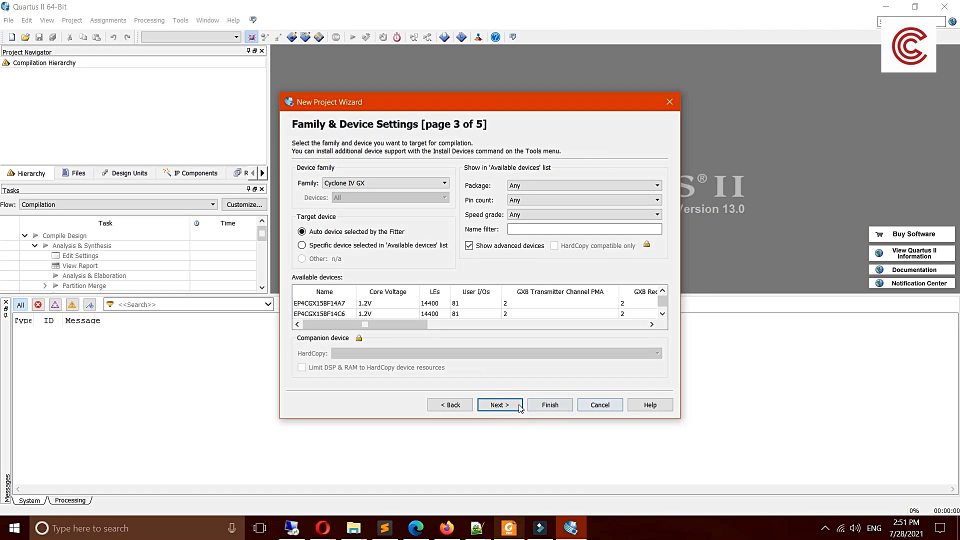
# - Target the specific Cyclone IV GX device EP4CGX15BF14A7 and accept the default EDA tool settings to reach the summary
pyautogui.moveTo(579, 105); pyautogui.dragTo(521, 77)
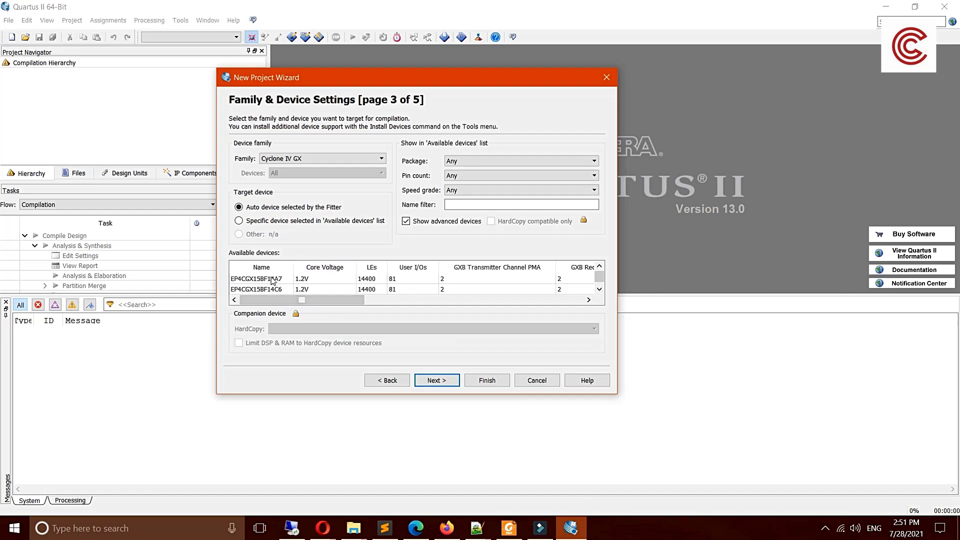
pyautogui.click(256, 279)
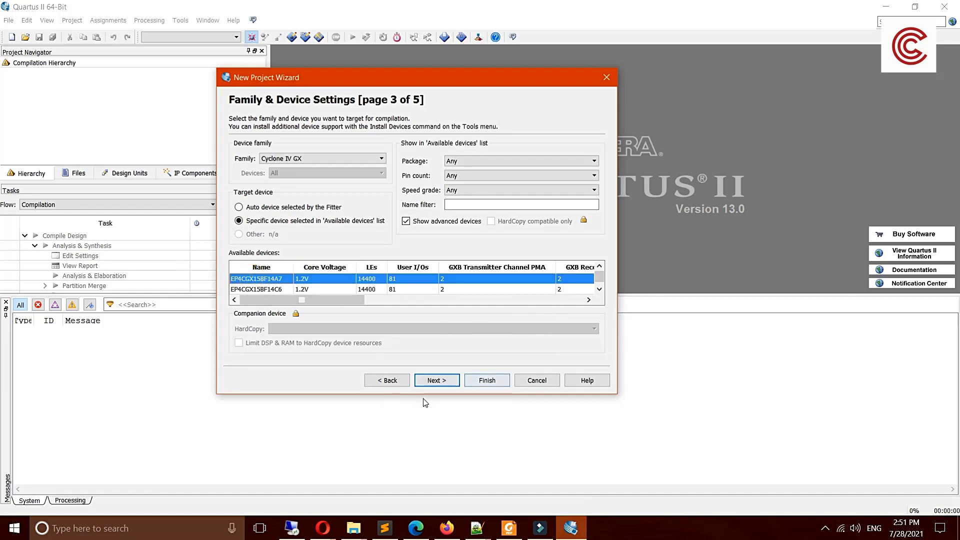
pyautogui.click(442, 382)
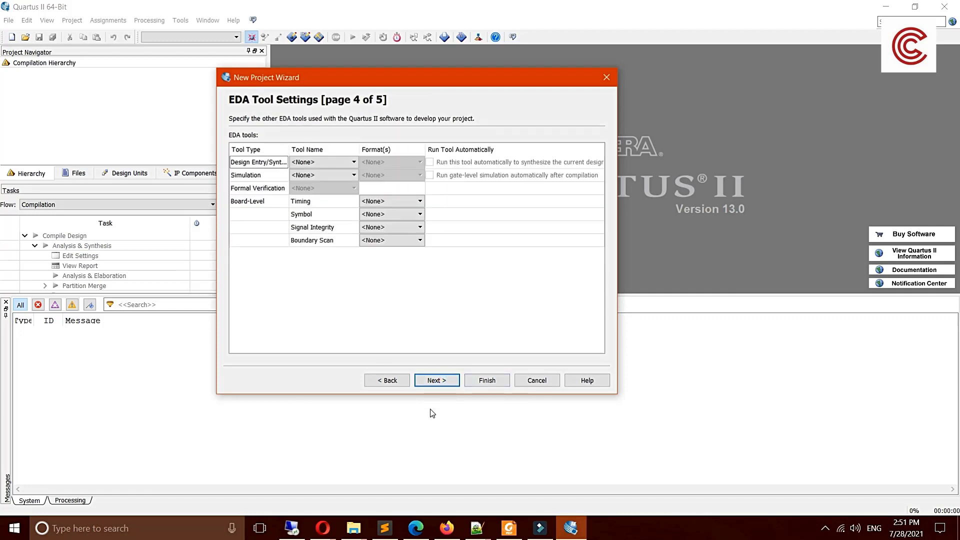
pyautogui.click(440, 381)
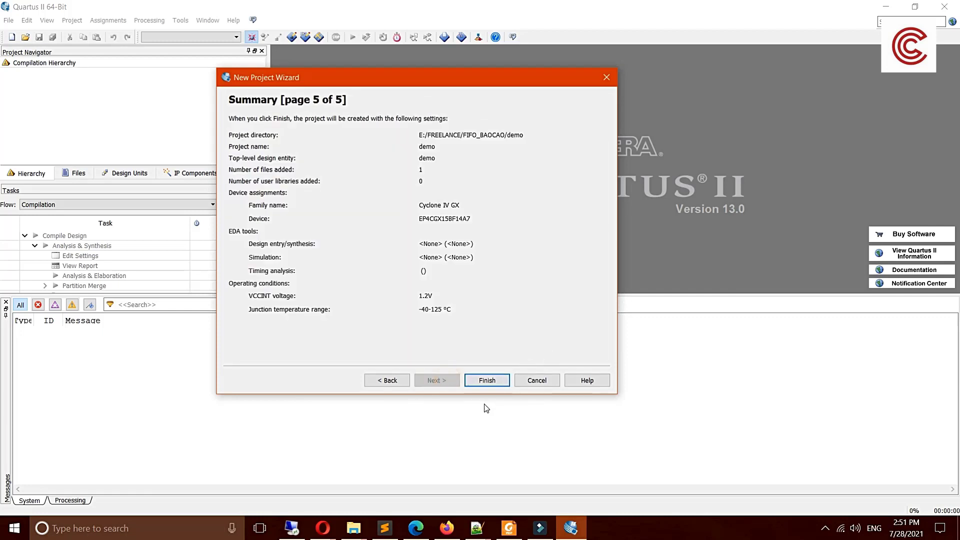
# - Finish creating the demo project and set fifo_register.v as its top-level entity
pyautogui.click(487, 380)
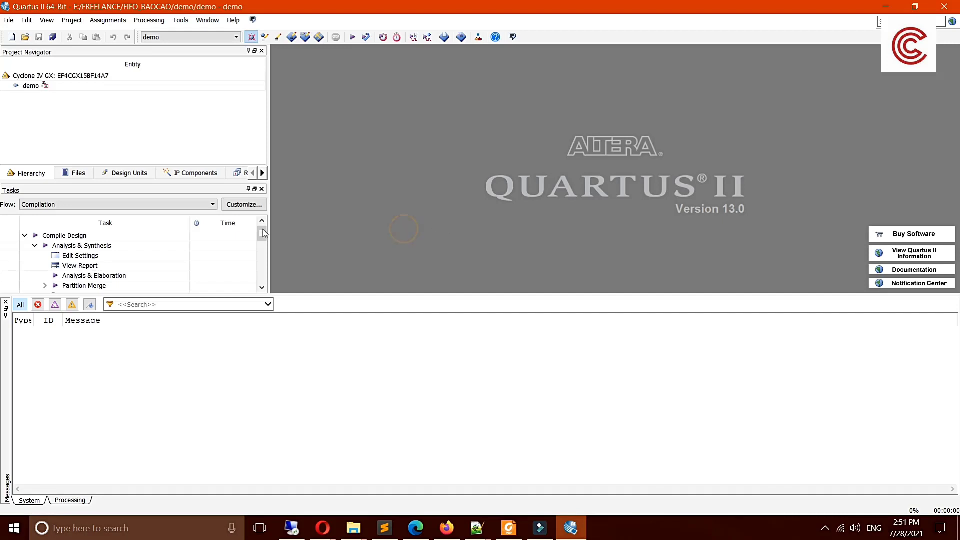
pyautogui.click(68, 173)
pyautogui.rightClick(47, 75)
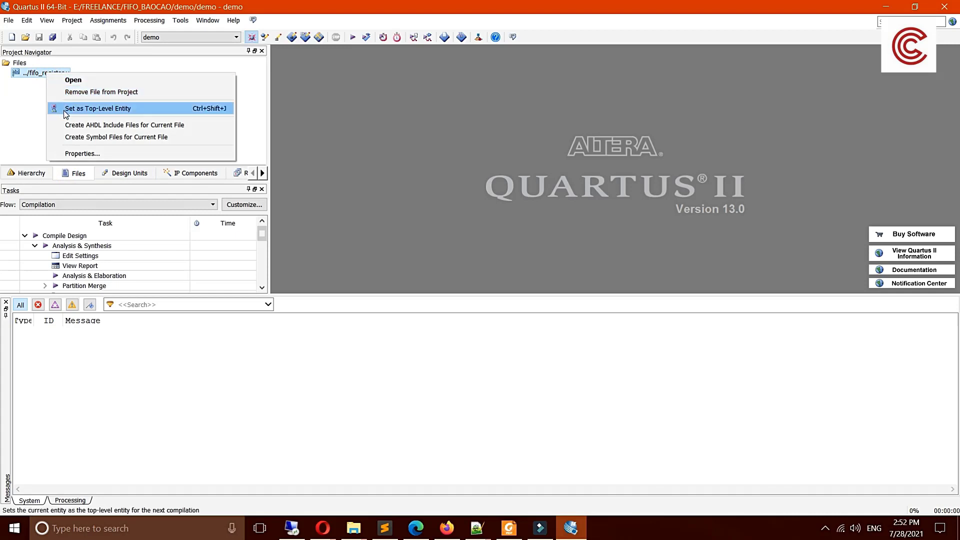
pyautogui.click(87, 109)
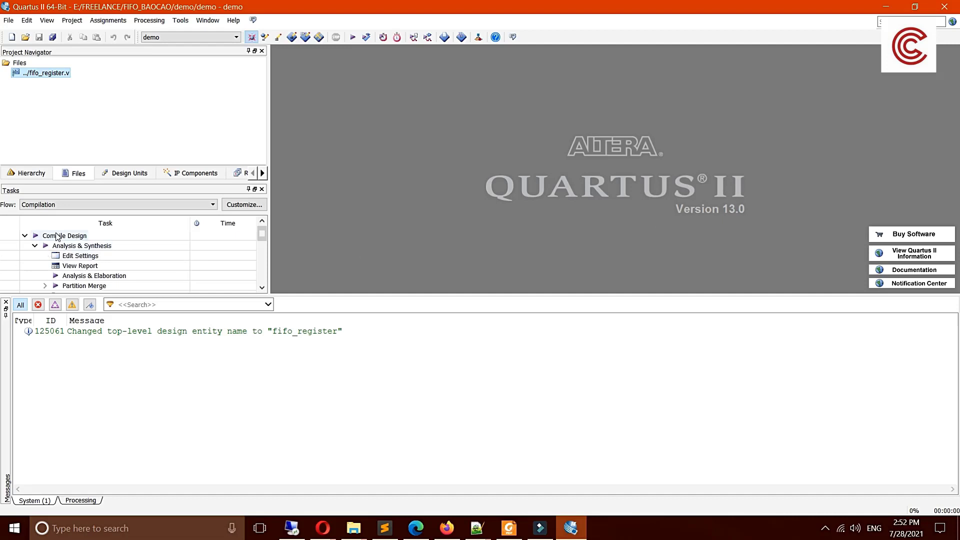
# - Run the full Compile Design flow on the project and acknowledge its completion
pyautogui.click(58, 236)
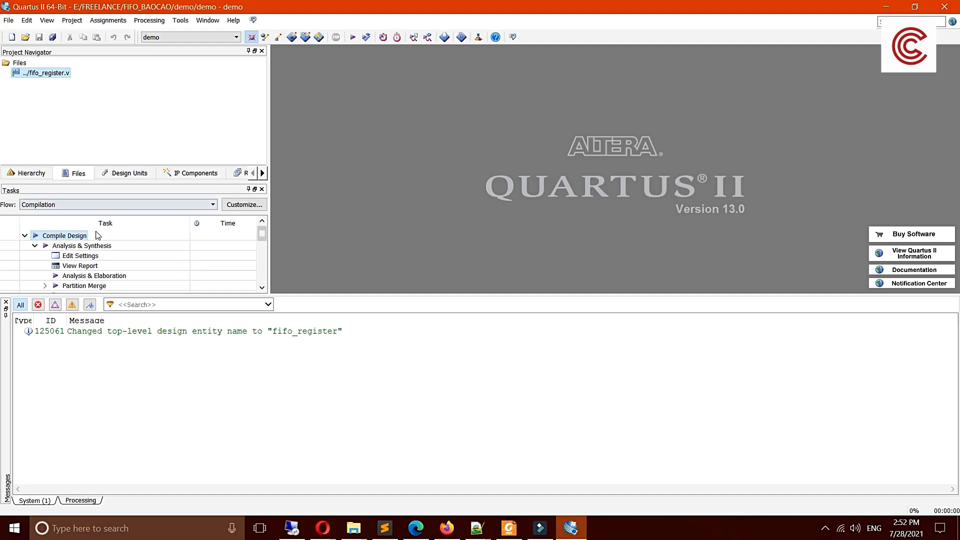
pyautogui.doubleClick(71, 239)
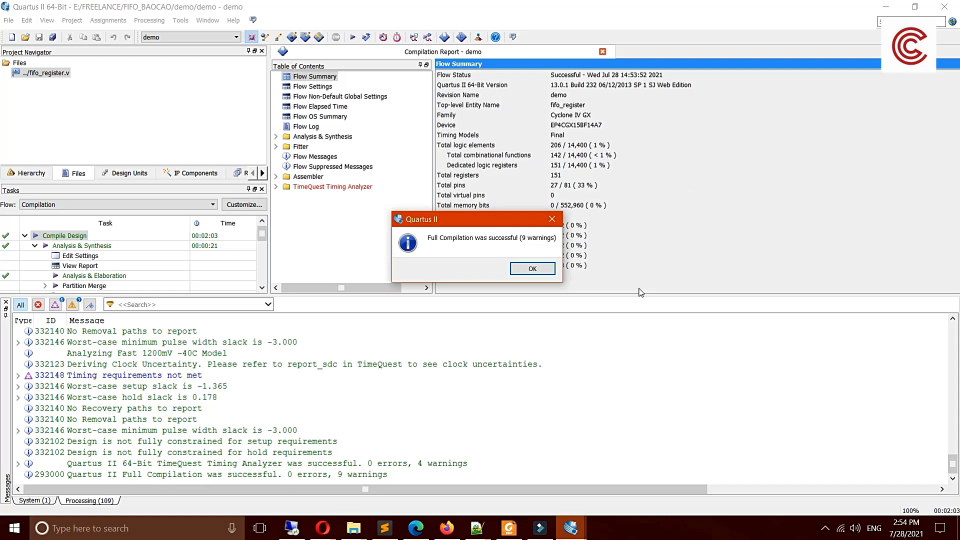
pyautogui.click(531, 271)
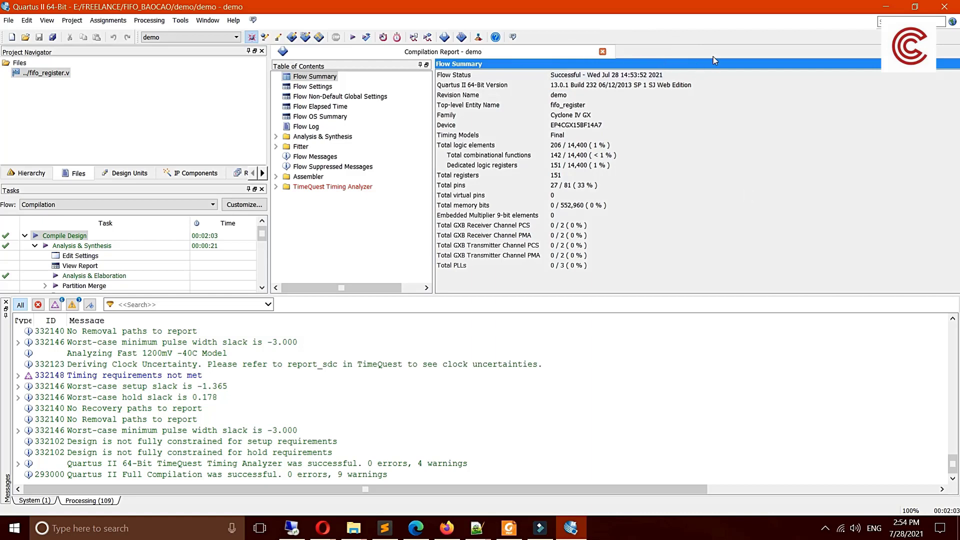
# - Examine the Flow Summary's resource usage for registers, pins, logic elements, virtual pins and memory bits
pyautogui.click(839, 142)
pyautogui.click(458, 175)
pyautogui.click(573, 185)
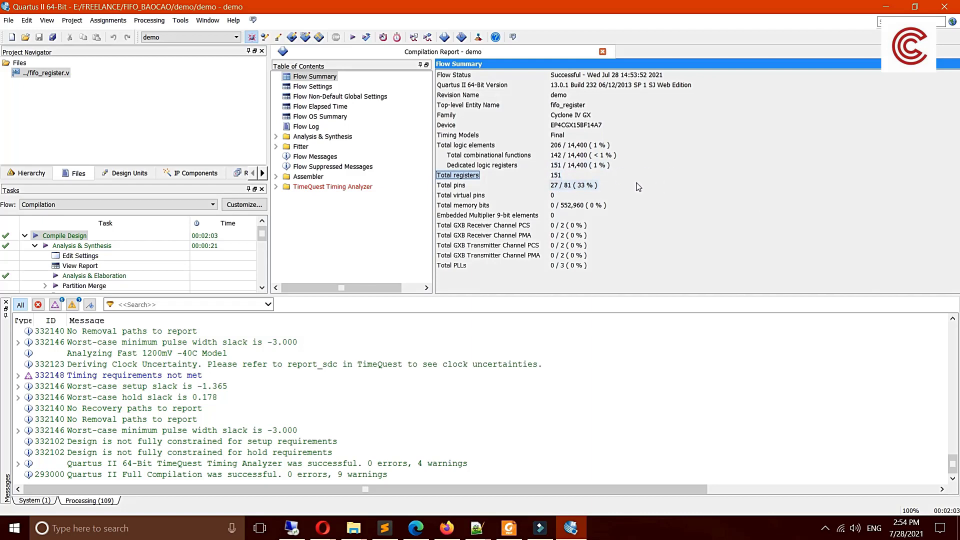
pyautogui.click(595, 145)
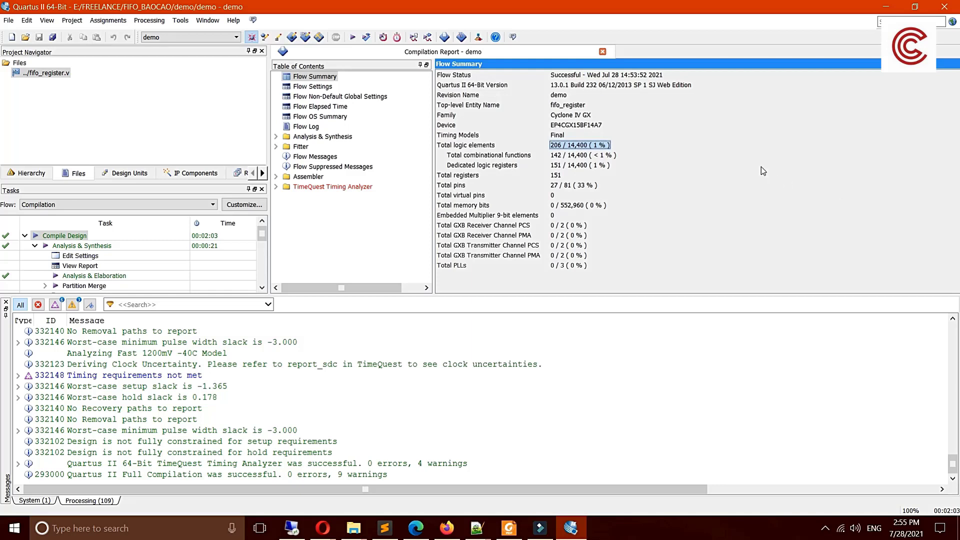
pyautogui.click(472, 205)
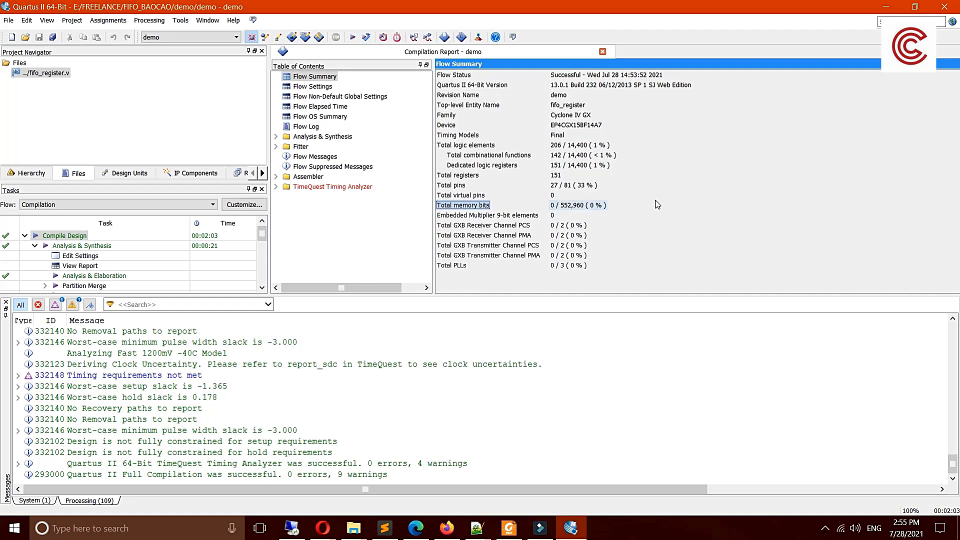
pyautogui.press('Up')
pyautogui.press('Right')
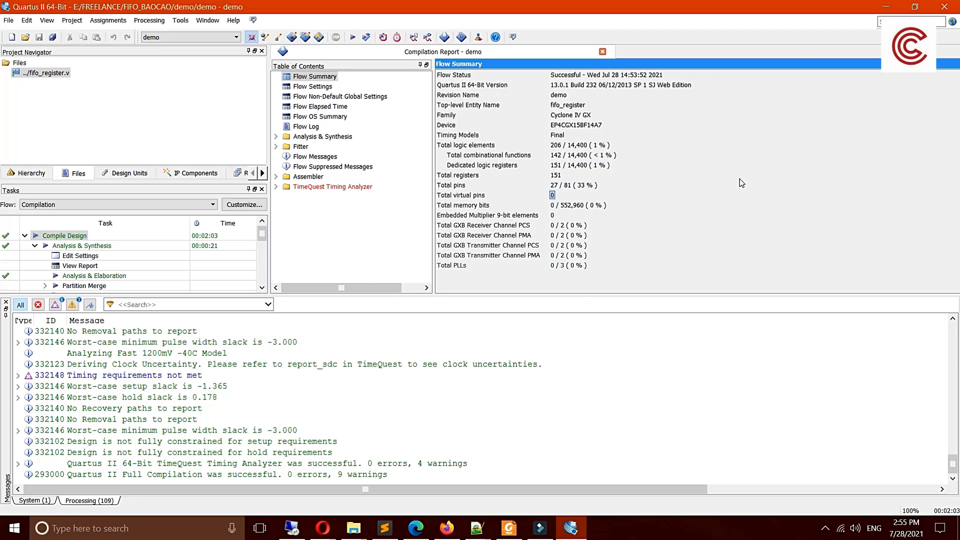
pyautogui.click(690, 205)
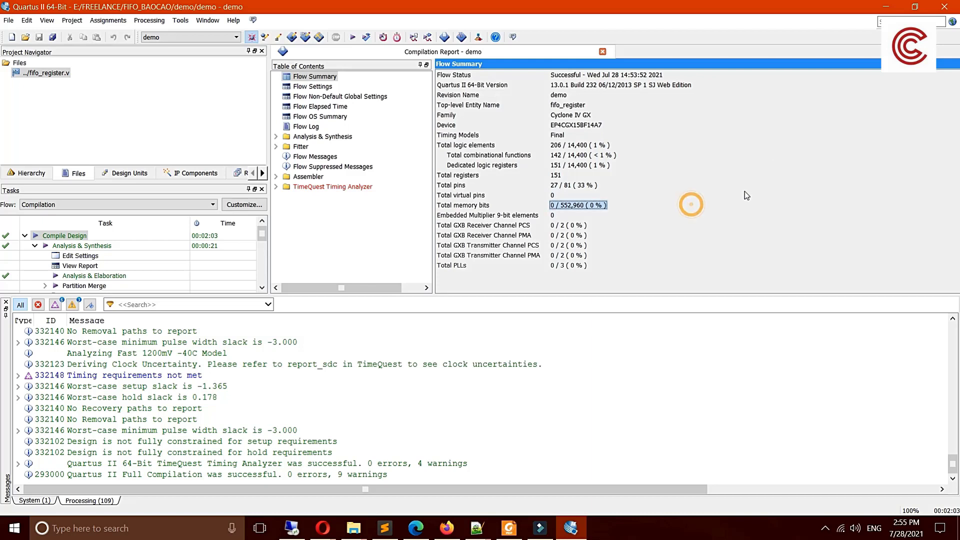
pyautogui.click(690, 219)
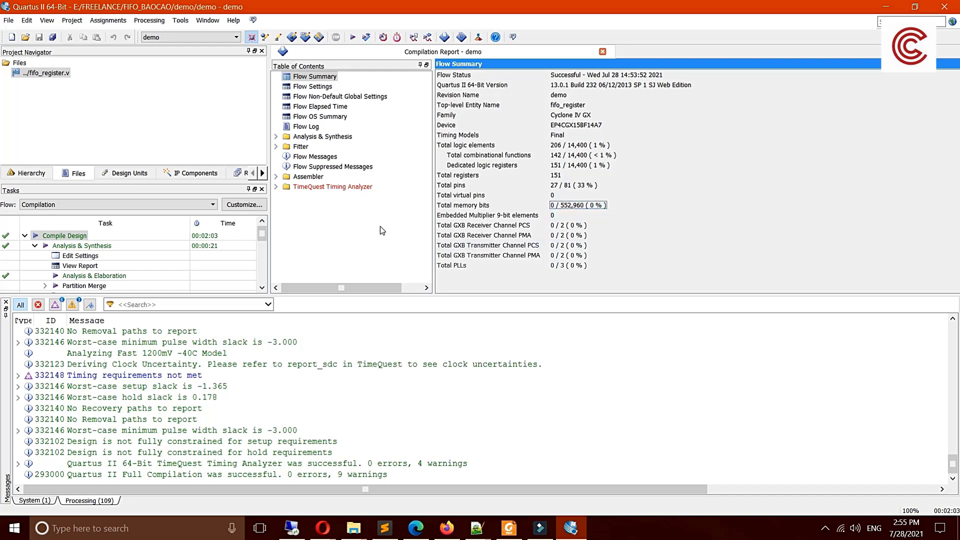
# - Enlarge the task list area and open the RTL Viewer for the compiled design from the netlist viewers
pyautogui.moveTo(406, 294); pyautogui.dragTo(396, 325)
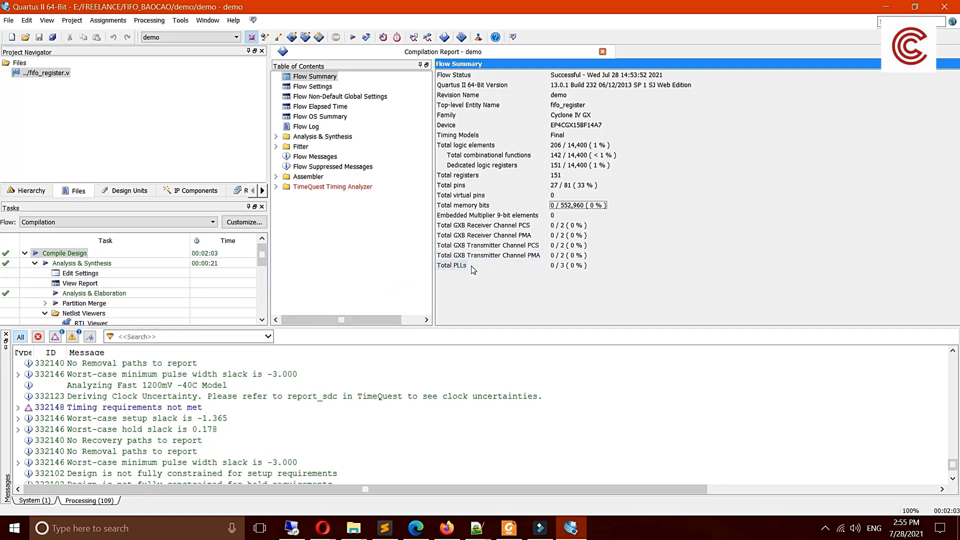
pyautogui.click(265, 267)
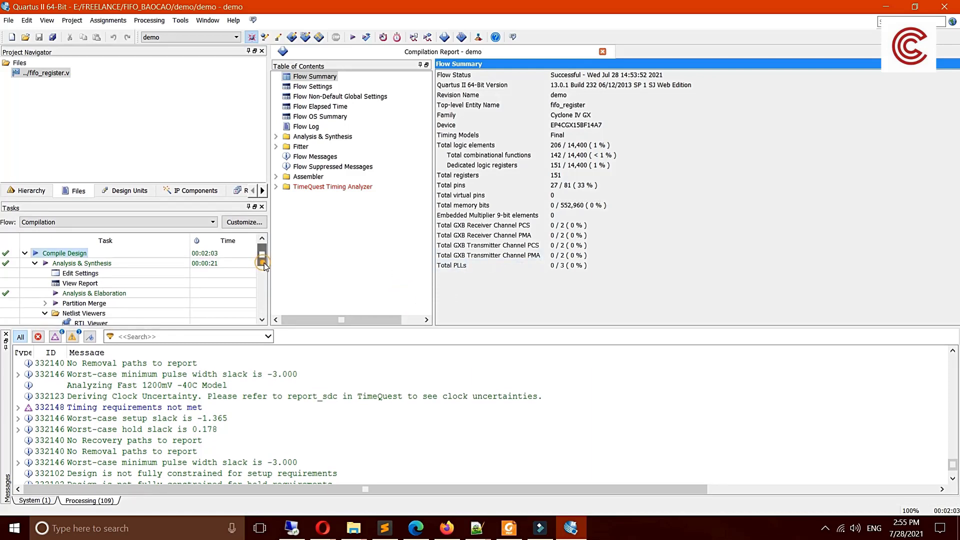
pyautogui.click(260, 320)
pyautogui.click(260, 321)
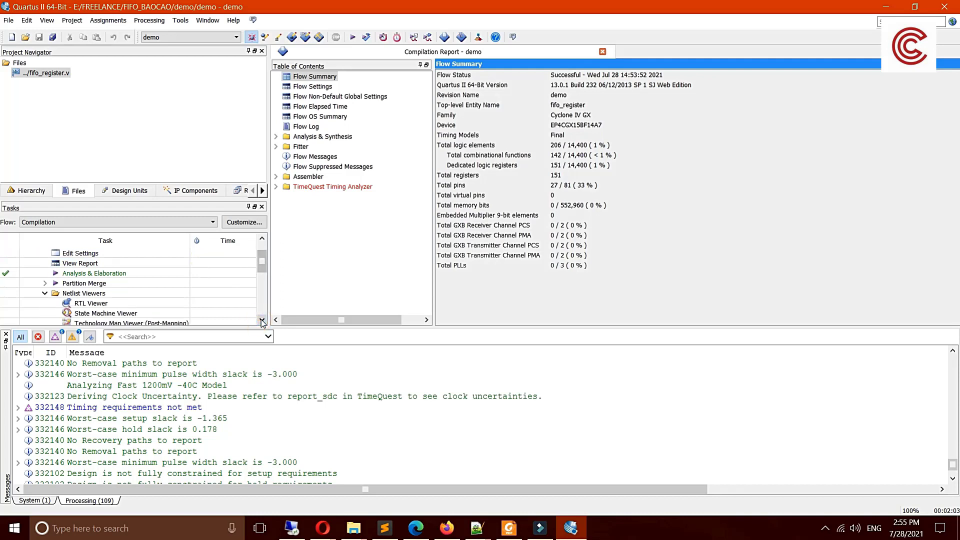
pyautogui.click(93, 294)
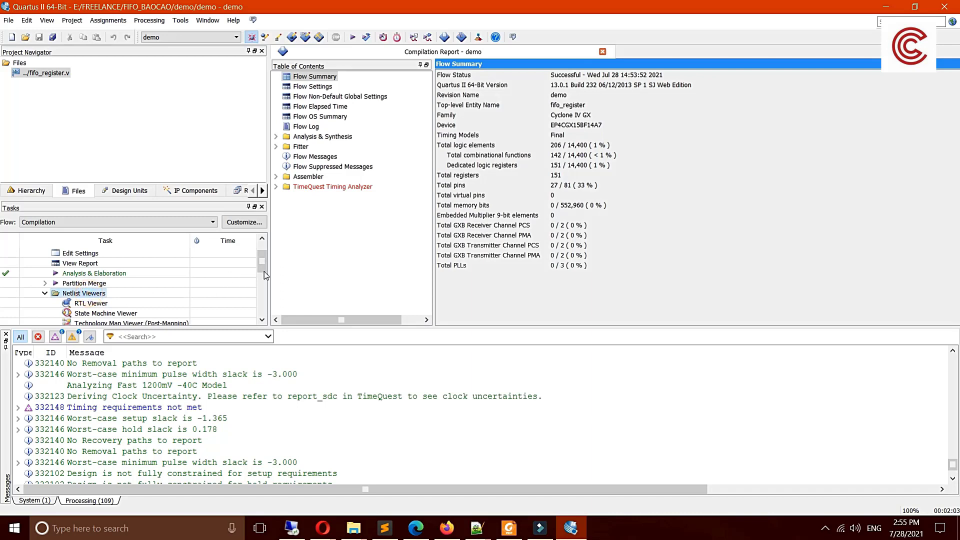
pyautogui.scroll(1, 265, 273)
pyautogui.scroll(-1, 265, 272)
pyautogui.doubleClick(92, 305)
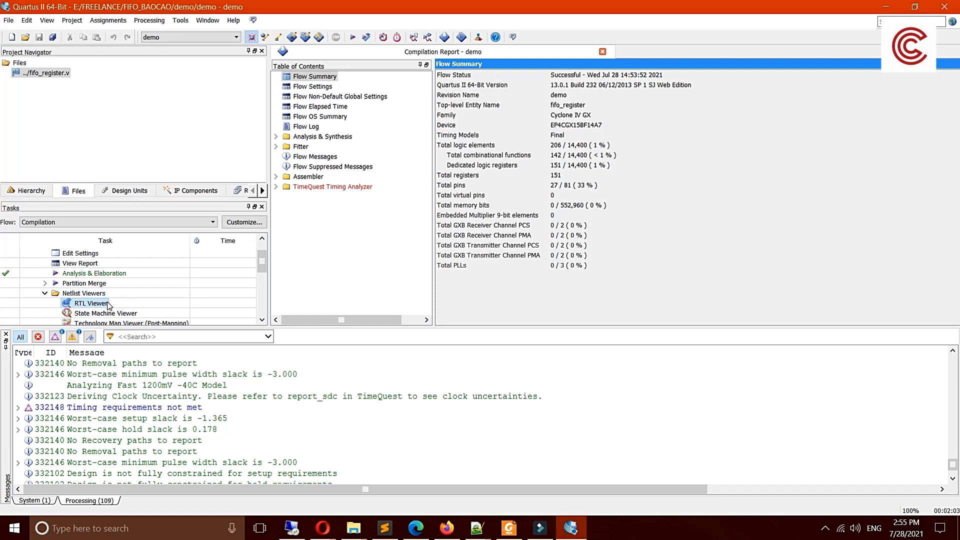
pyautogui.doubleClick(95, 303)
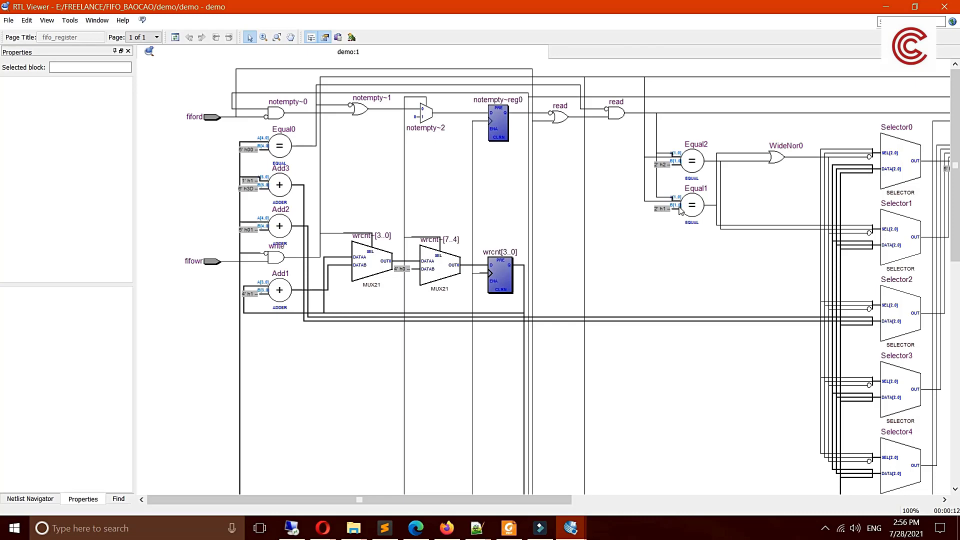
# - Examine the fifo_register schematic from the fiford and fifowr inputs through the selectors to the output ports and lower logic
pyautogui.moveTo(346, 494); pyautogui.dragTo(418, 490)
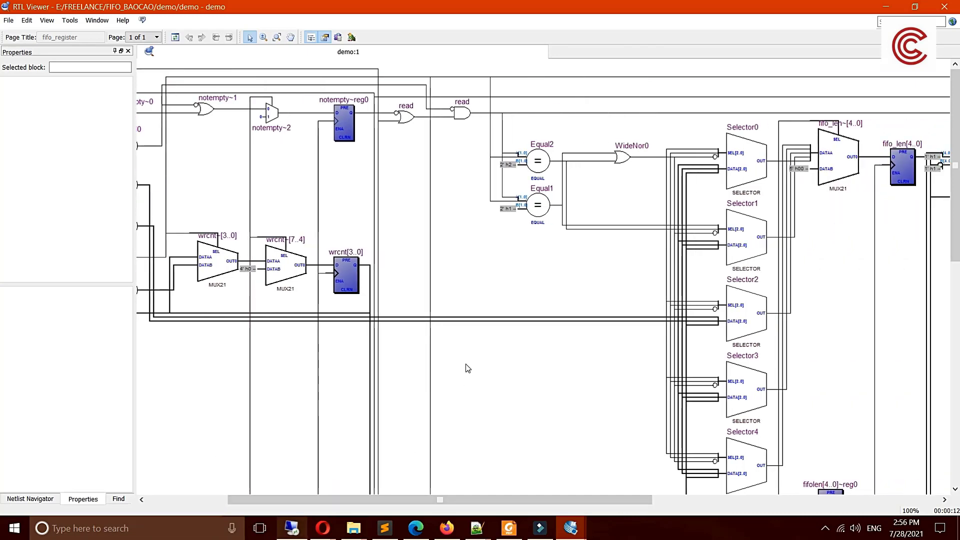
pyautogui.keyDown('ctrl'); pyautogui.scroll(-1, 468, 369); pyautogui.keyUp('ctrl')
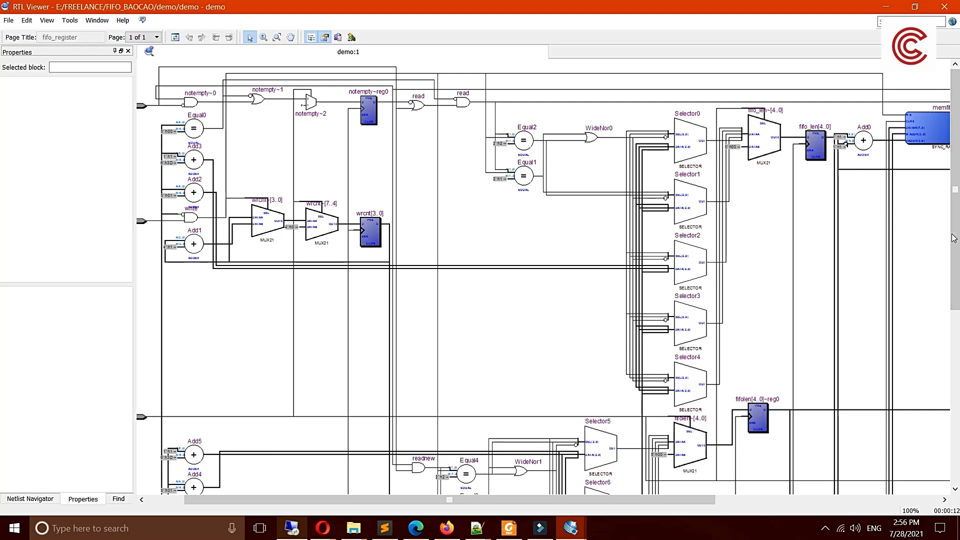
pyautogui.moveTo(956, 239)
pyautogui.mouseDown()
pyautogui.moveTo(945, 424)
pyautogui.moveTo(944, 225)
pyautogui.mouseUp()
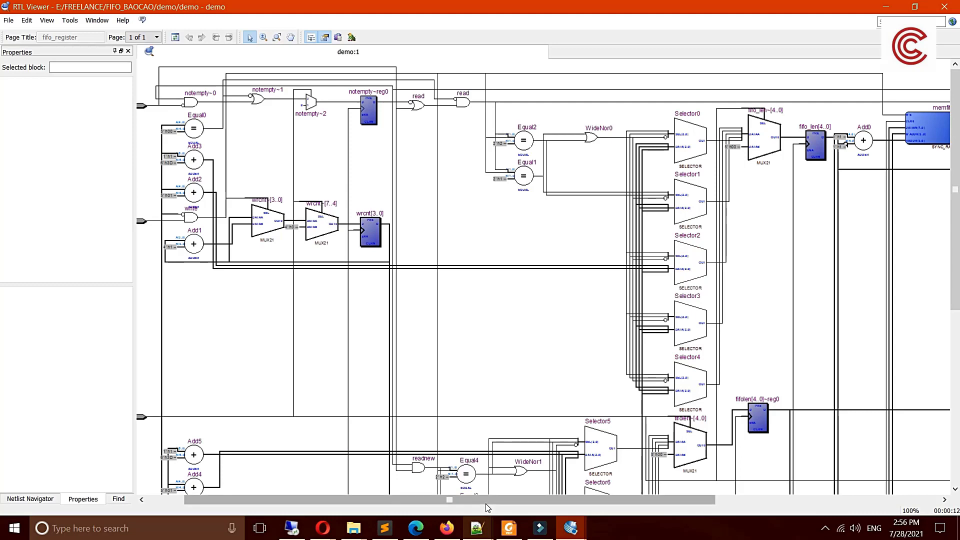
pyautogui.hscroll(-5, 488, 500)
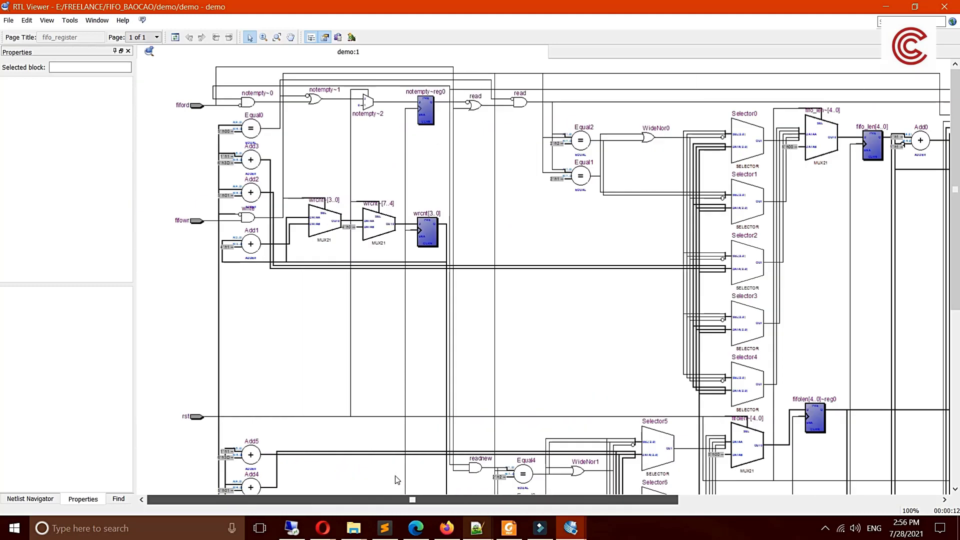
pyautogui.click(750, 499)
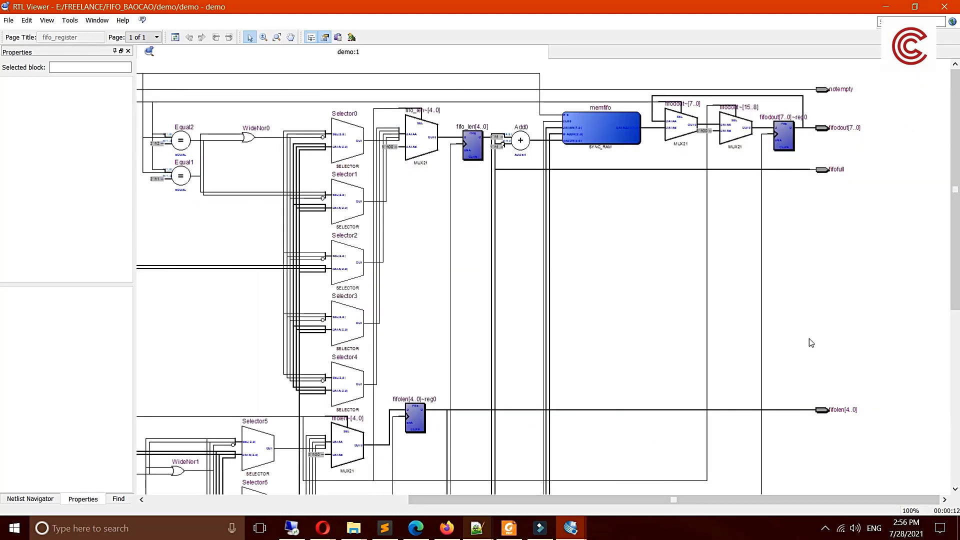
pyautogui.keyDown('ctrl'); pyautogui.scroll(-1, 835, 256); pyautogui.keyUp('ctrl')
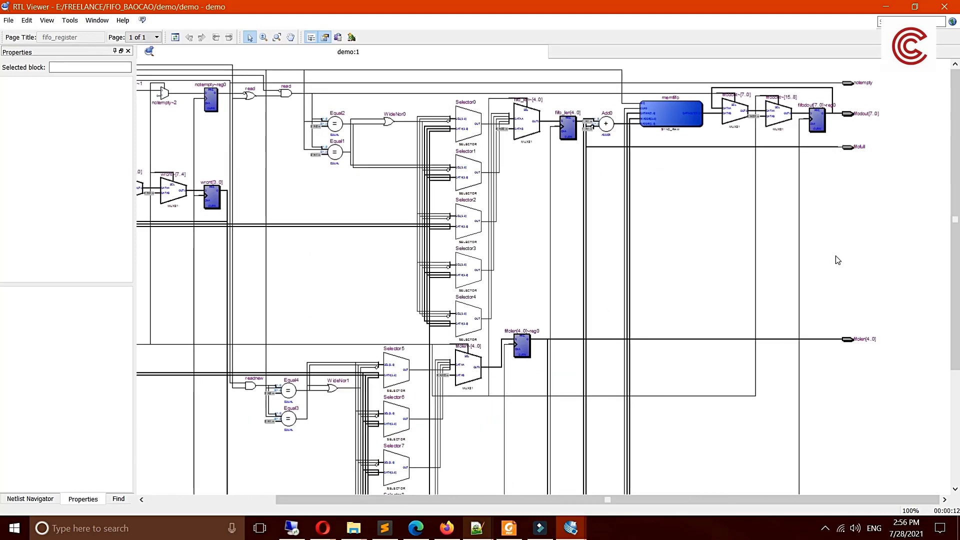
pyautogui.scroll(-5, 947, 227)
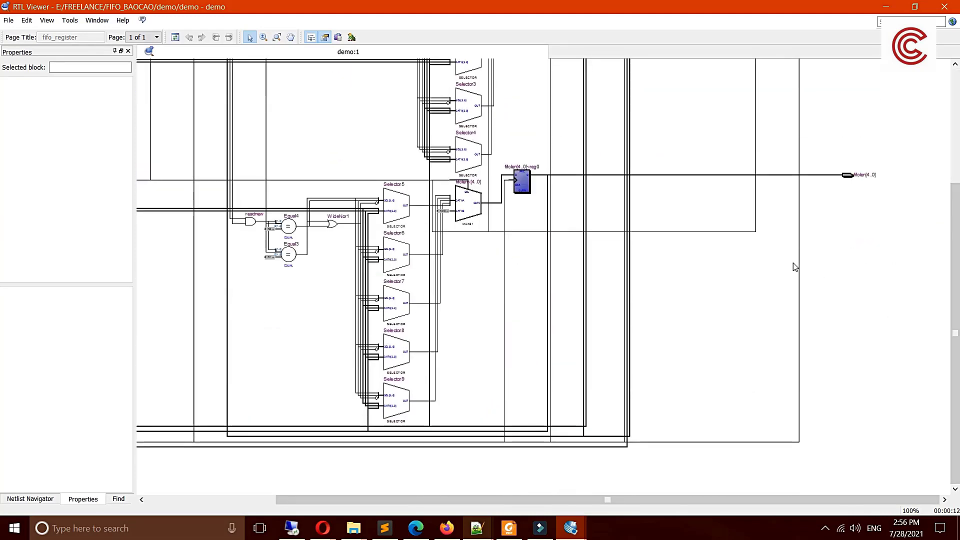
pyautogui.keyDown('ctrl'); pyautogui.scroll(-1, 574, 272); pyautogui.keyUp('ctrl')
pyautogui.keyDown('ctrl'); pyautogui.scroll(2, 574, 272); pyautogui.keyUp('ctrl')
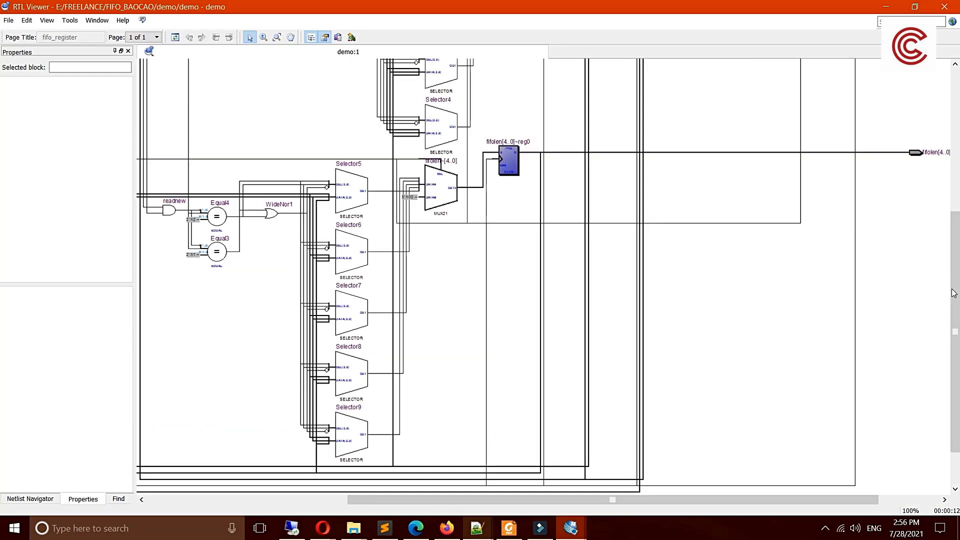
# - Identify the net feeding the fifo_len multiplexer's select input, and inspect the memfifo SYNC_RAM block and its output multiplexers up close
pyautogui.scroll(8, 954, 292)
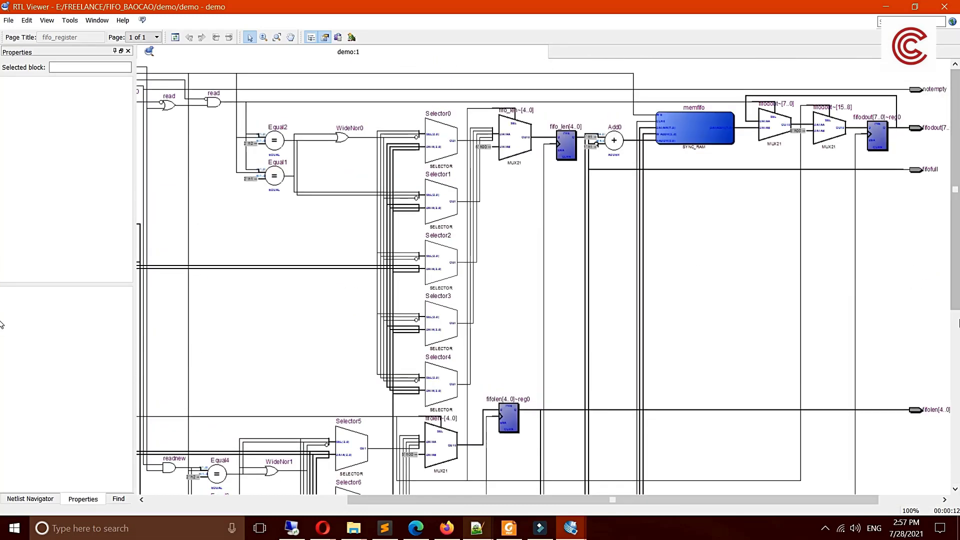
pyautogui.scroll(-3, 956, 270)
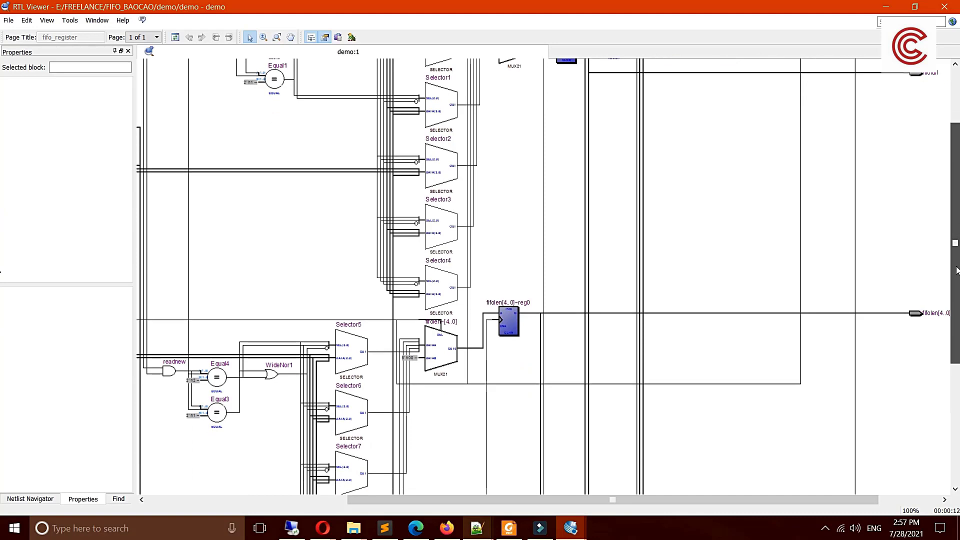
pyautogui.scroll(3, 956, 271)
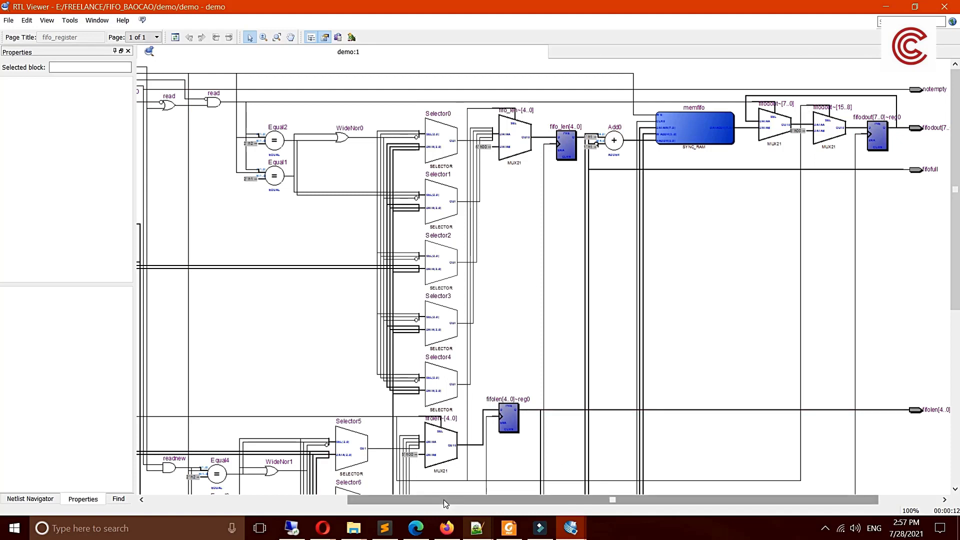
pyautogui.hscroll(-5, 443, 499)
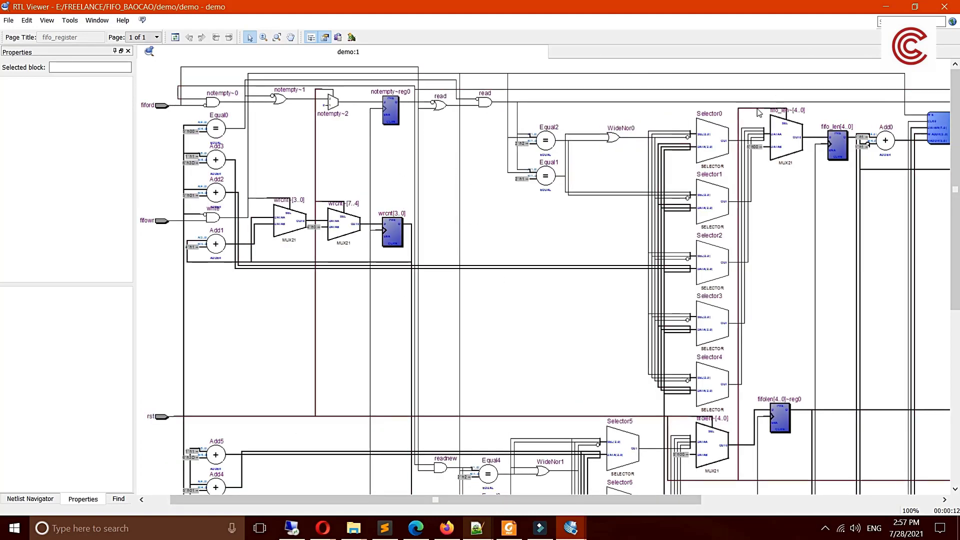
pyautogui.moveTo(759, 113)
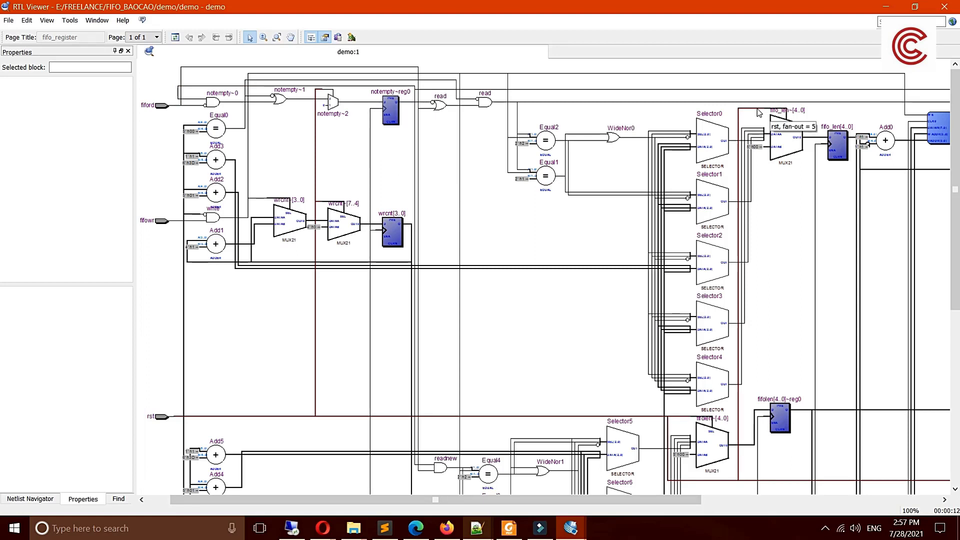
pyautogui.scroll(-1, 690, 350)
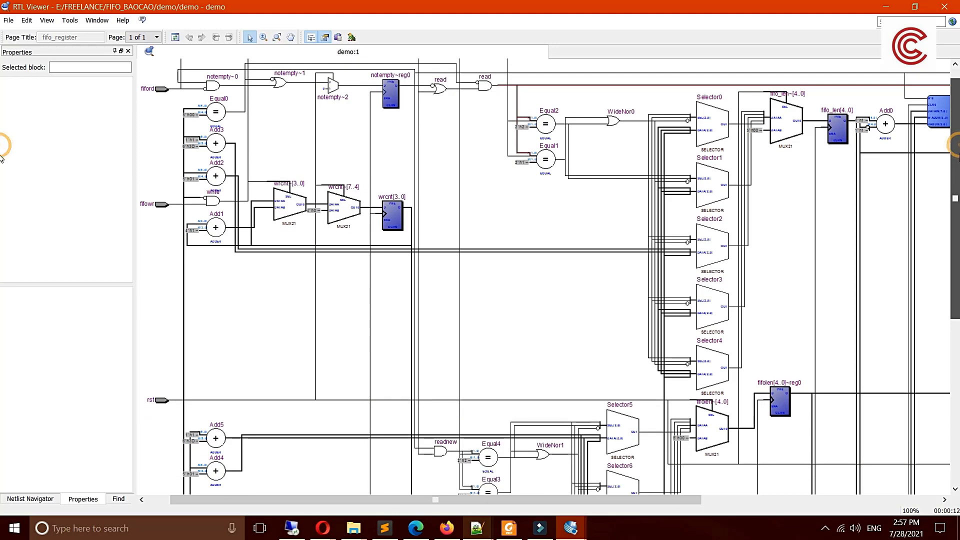
pyautogui.moveTo(657, 499); pyautogui.dragTo(875, 497)
pyautogui.hscroll(-5, 848, 142)
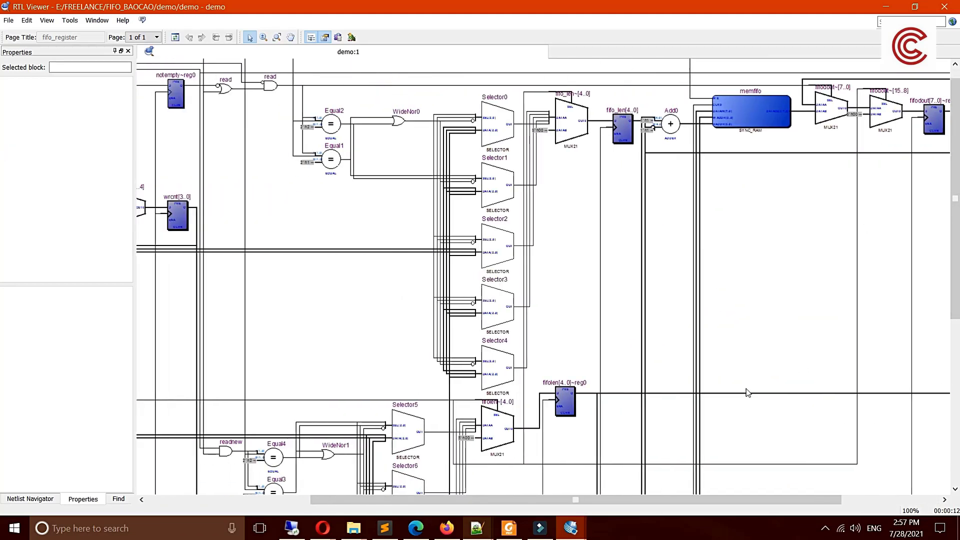
pyautogui.hscroll(5, 684, 500)
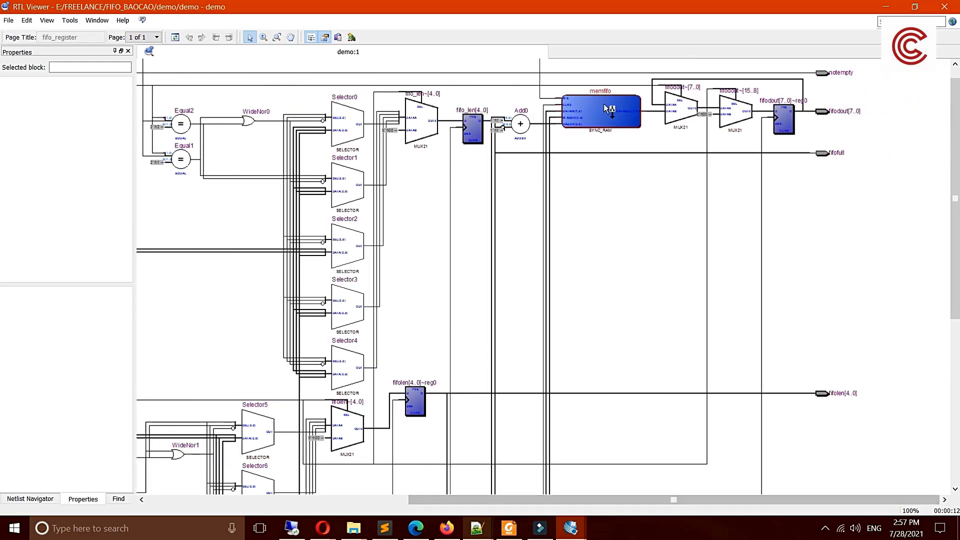
pyautogui.keyDown('ctrl'); pyautogui.scroll(2, 624, 132); pyautogui.keyUp('ctrl')
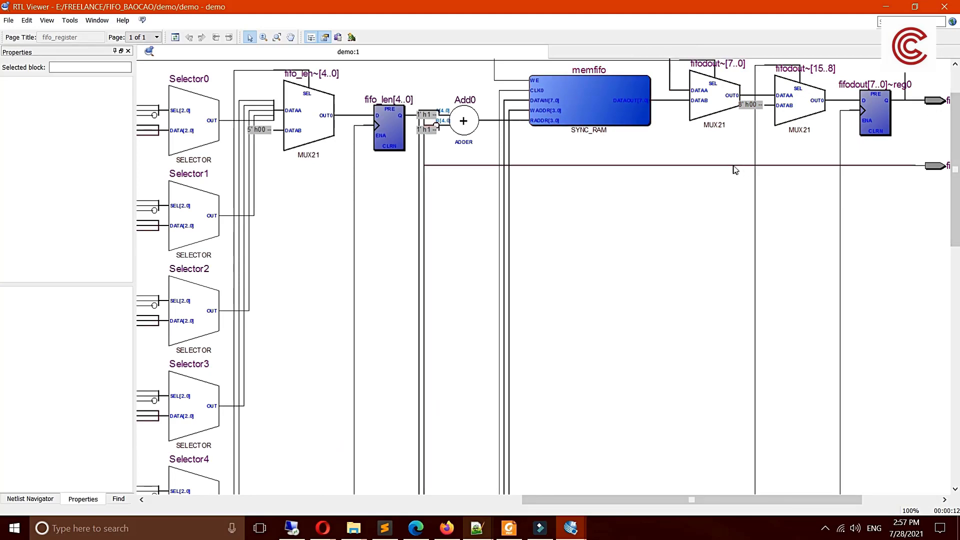
# - Close the RTL Viewer and check the Flow Summary's total memory bits and GXB Transmitter Channel PMA usage
pyautogui.keyDown('ctrl'); pyautogui.scroll(-1, 914, 343); pyautogui.keyUp('ctrl')
pyautogui.click(679, 221)
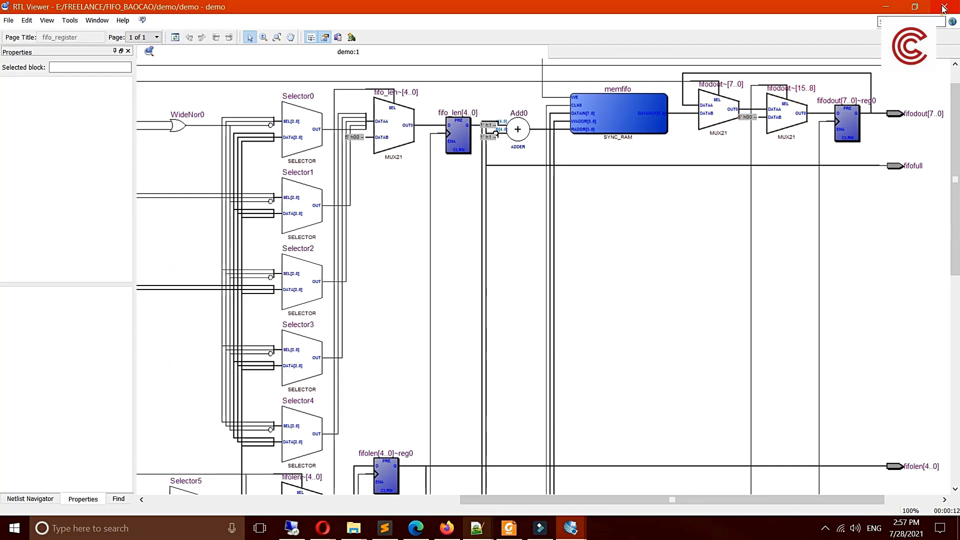
pyautogui.click(950, 8)
pyautogui.click(561, 205)
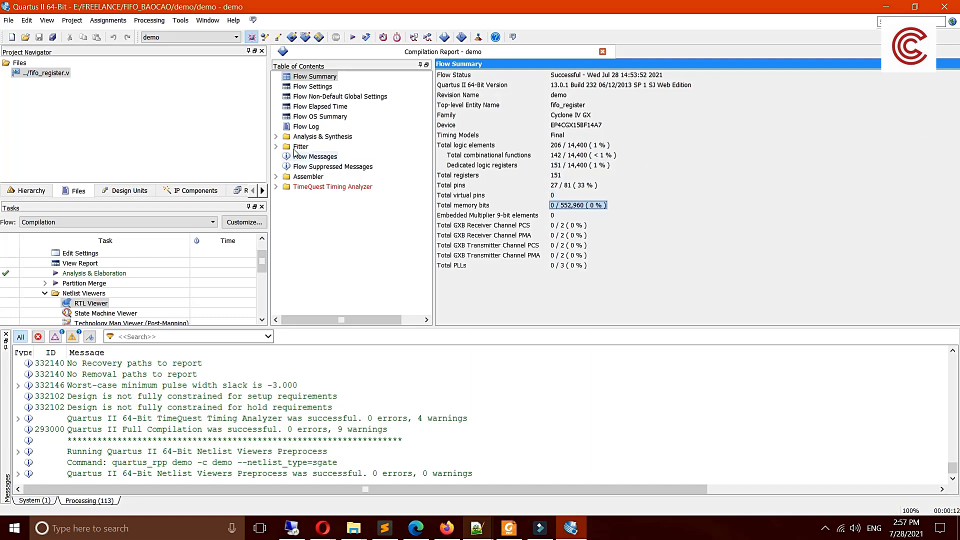
pyautogui.click(642, 257)
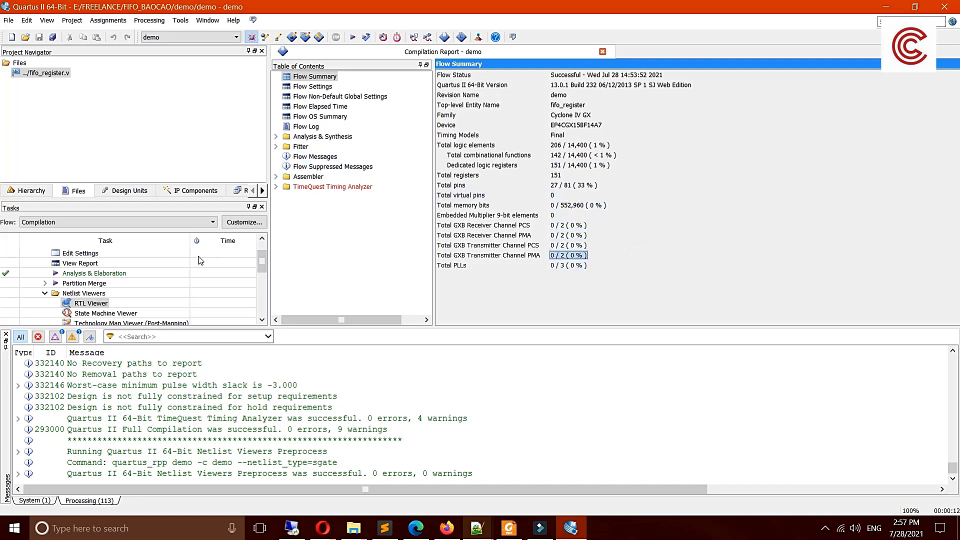
# - Check the compiled design for state machines and transitions in a maximized State Machine Viewer, and close the viewer
pyautogui.click(262, 320)
pyautogui.click(262, 319)
pyautogui.click(262, 319)
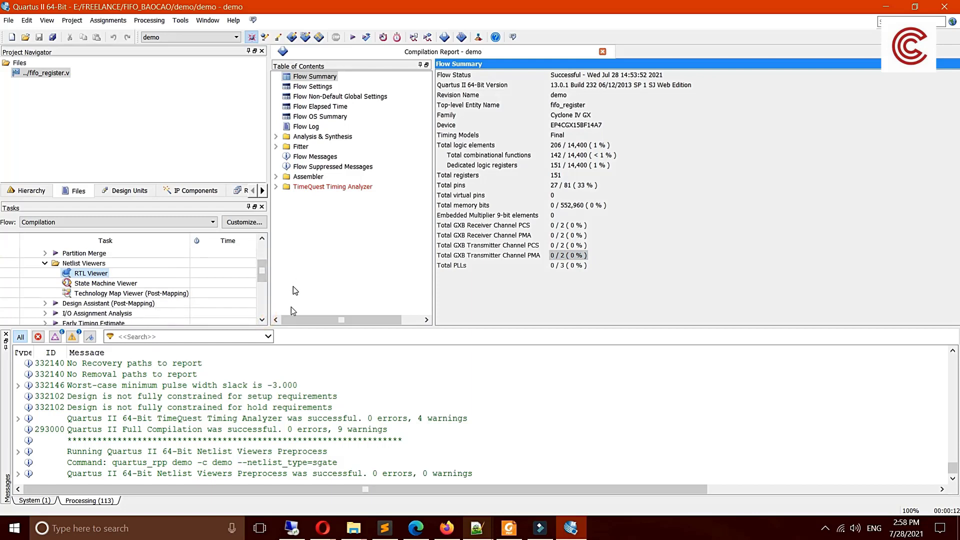
pyautogui.click(98, 284)
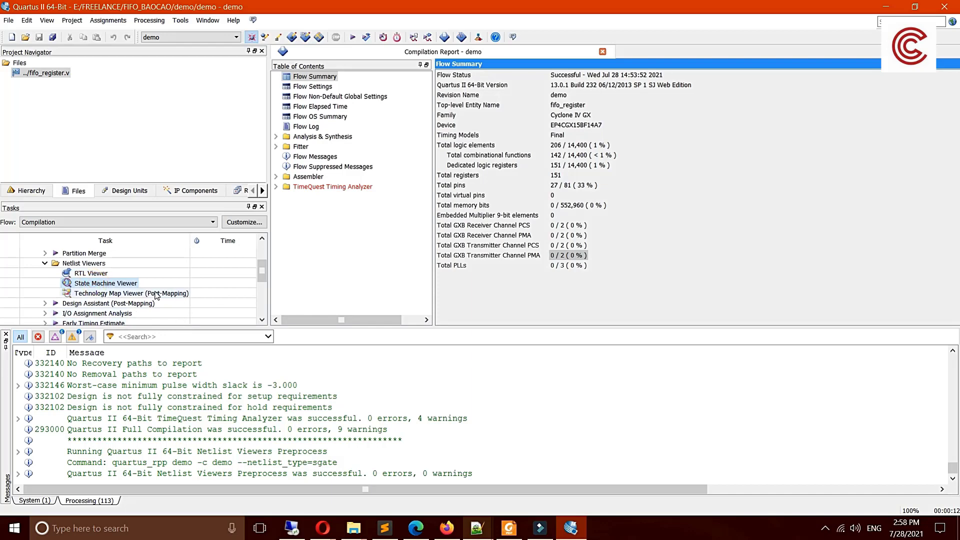
pyautogui.doubleClick(115, 280)
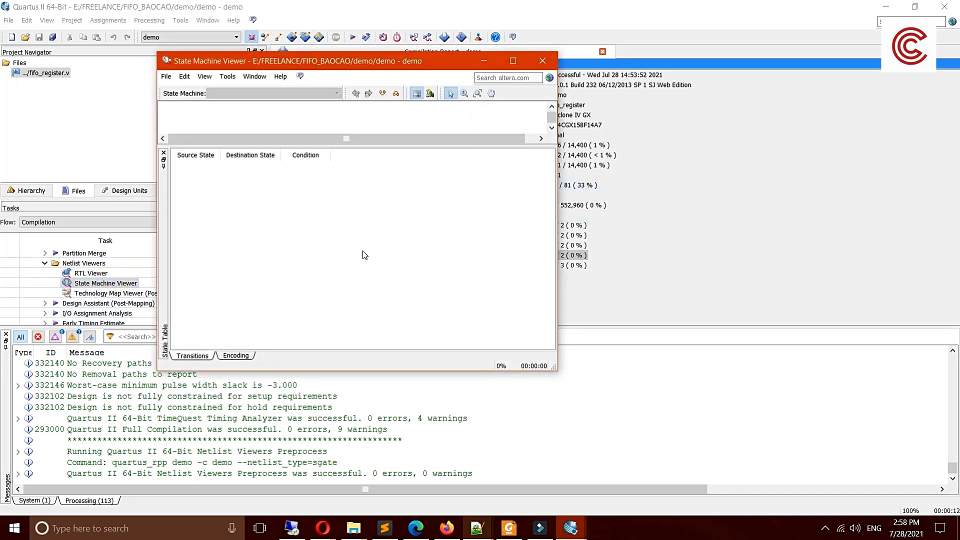
pyautogui.click(512, 60)
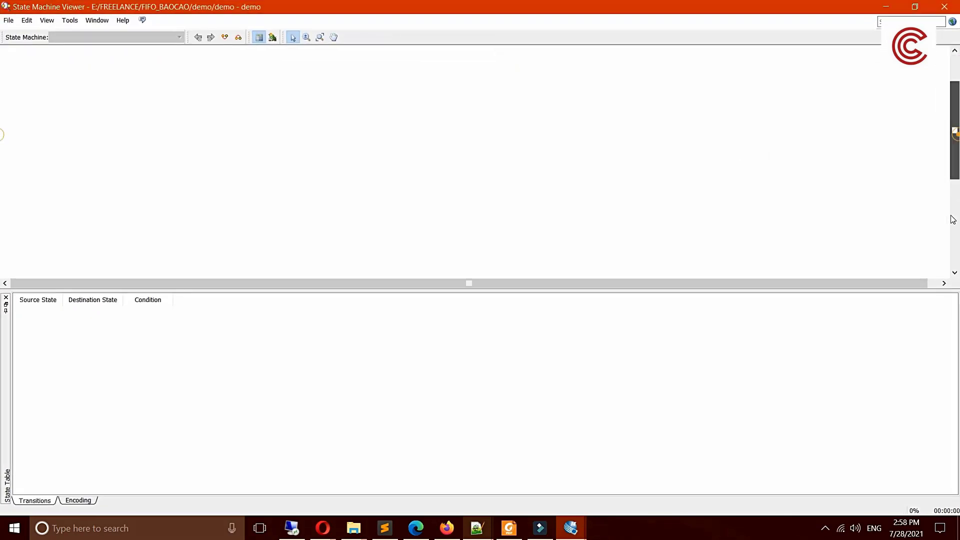
pyautogui.click(713, 140)
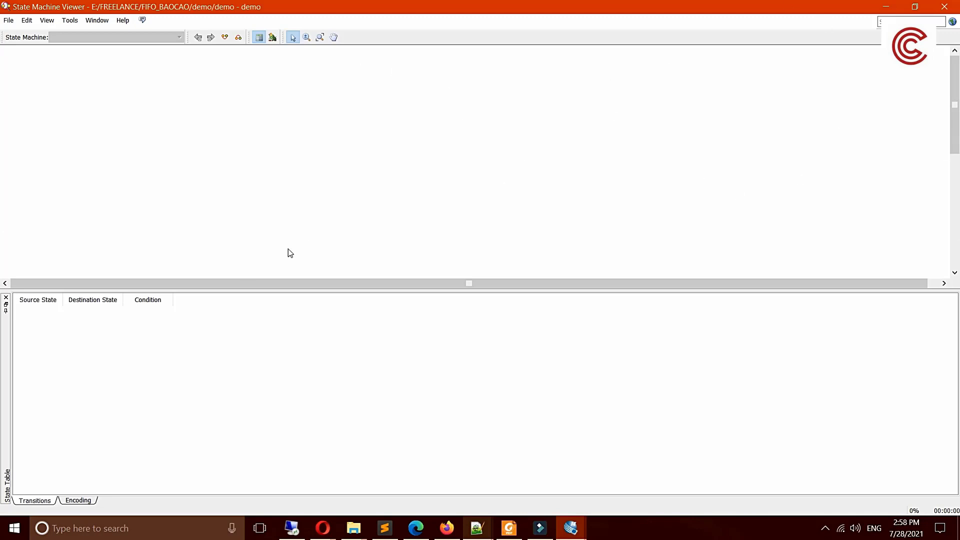
pyautogui.click(946, 15)
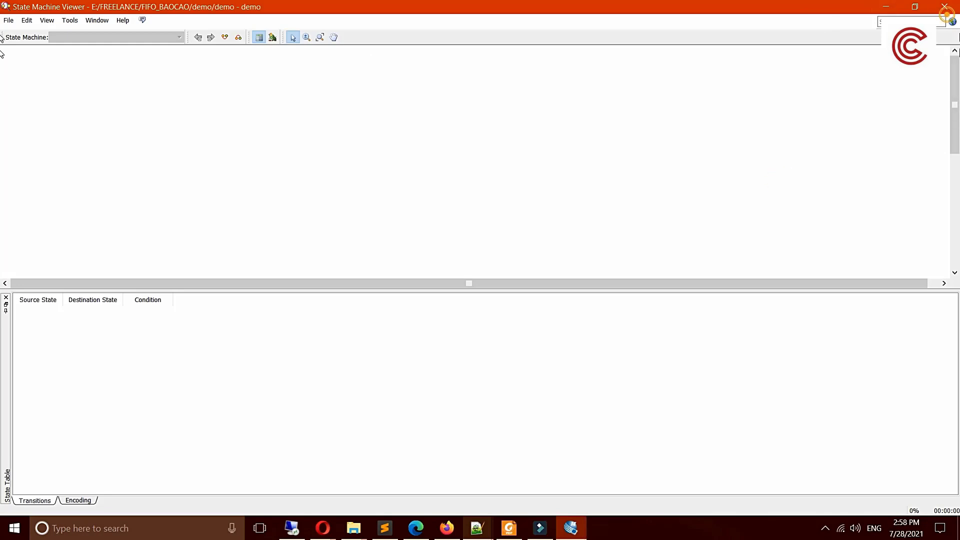